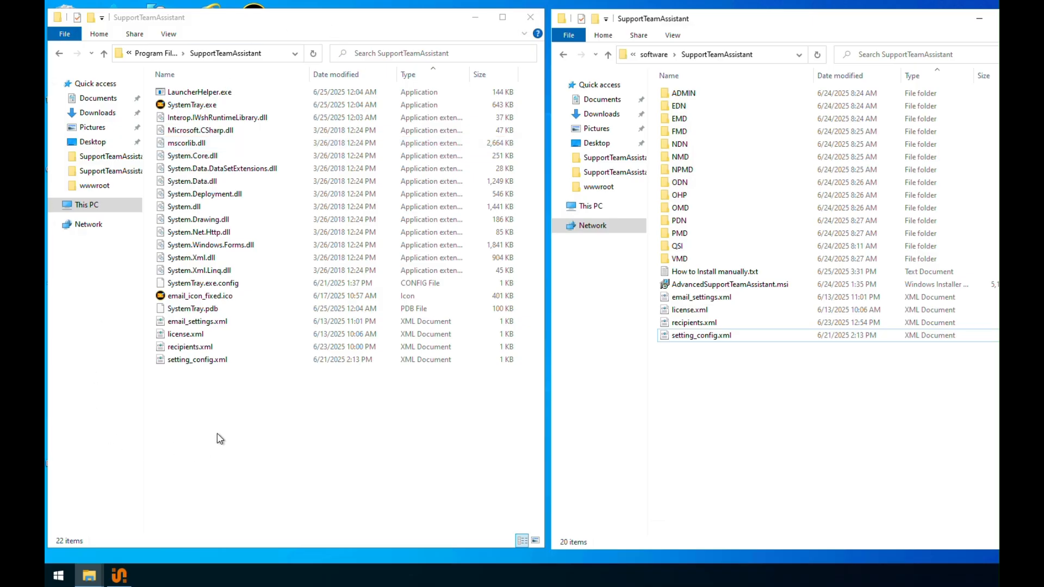
Step: Examine the local SupportTeamAssistant folder's full path and its email_settings.xml, license.xml, recipients.xml and setting_config.xml files
click(274, 55)
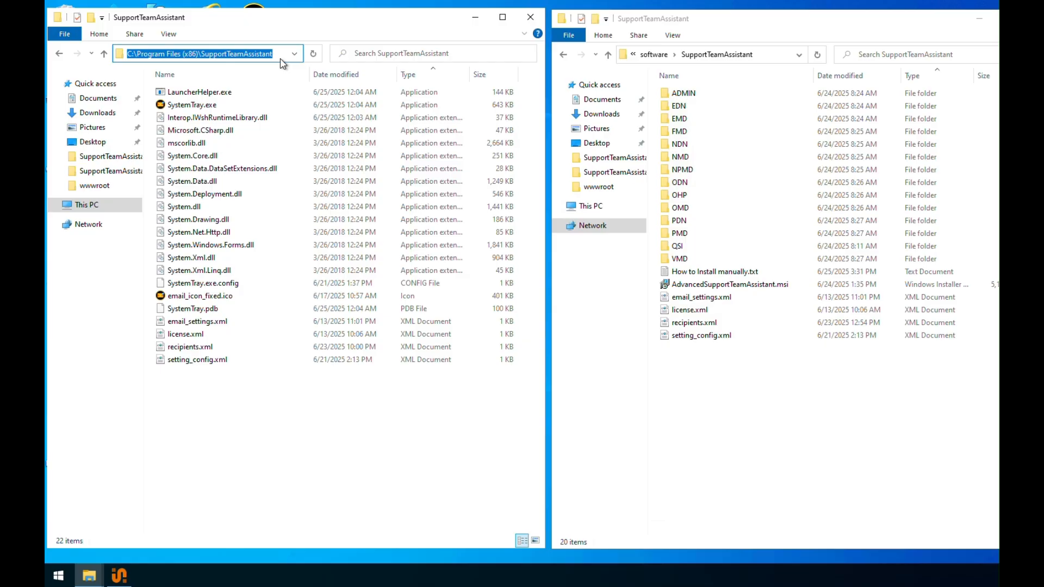
click(227, 407)
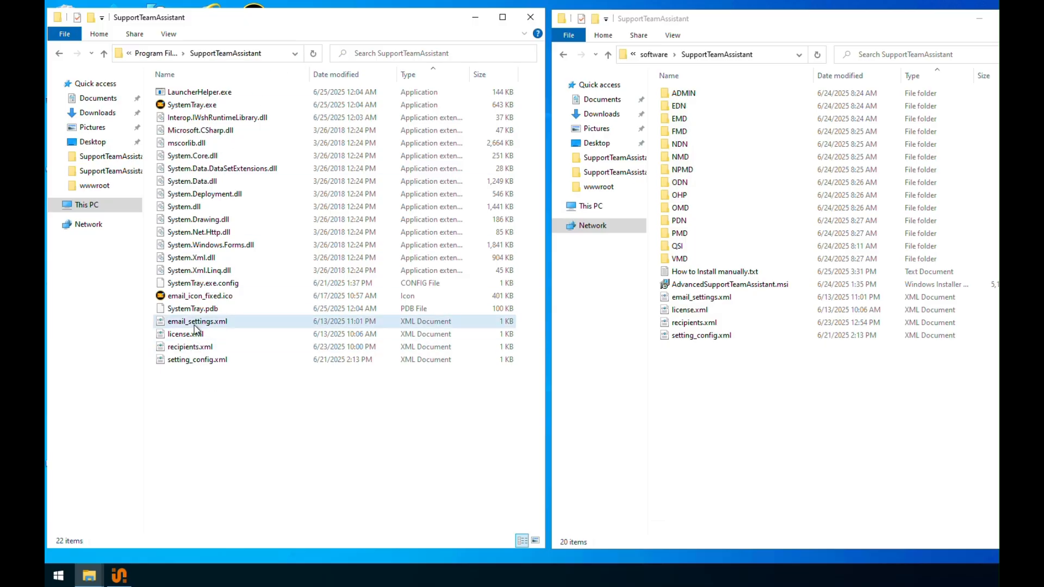
click(194, 325)
shift+click(197, 360)
click(274, 444)
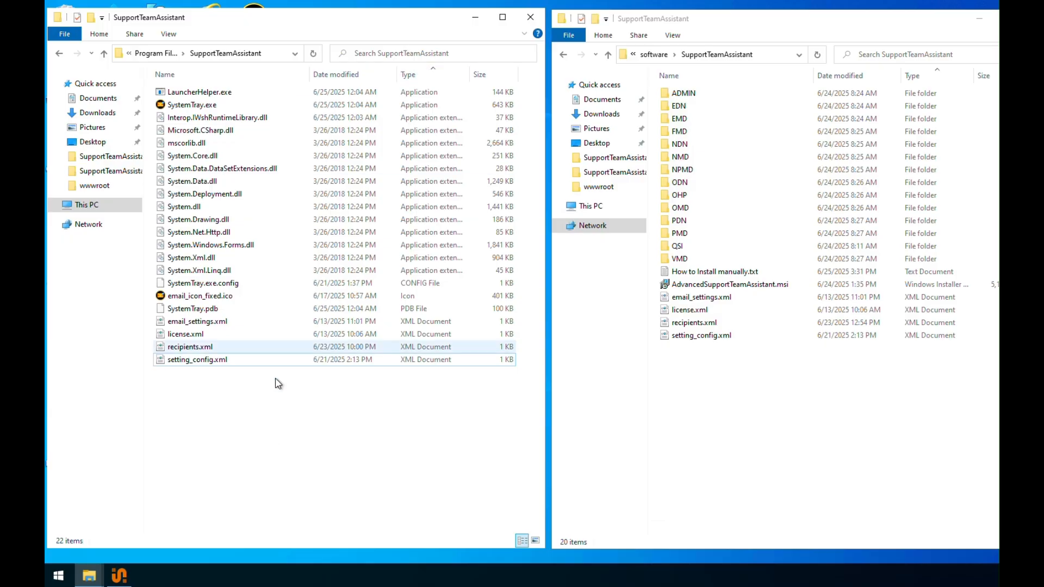
click(194, 325)
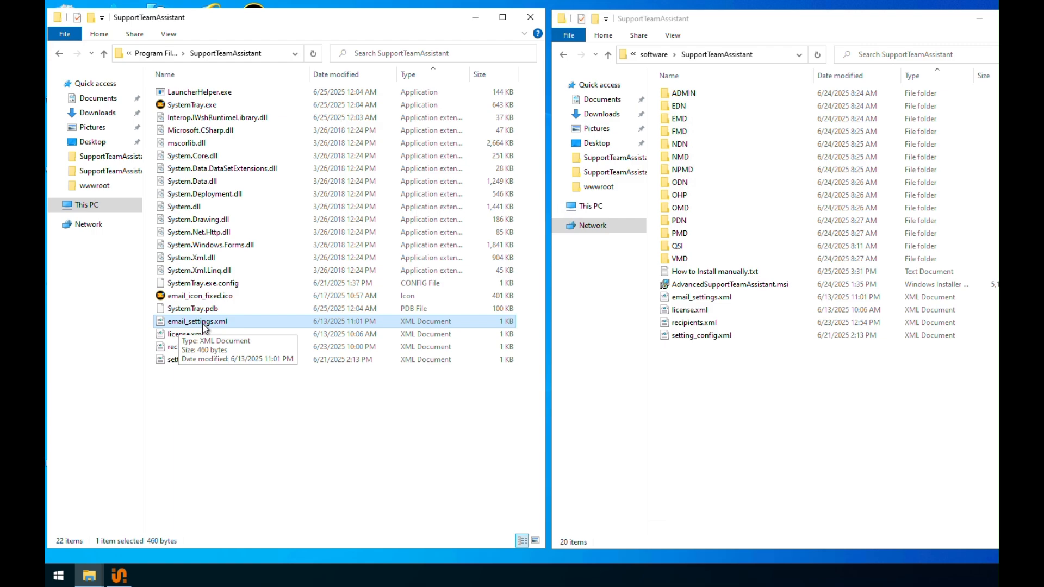
click(191, 335)
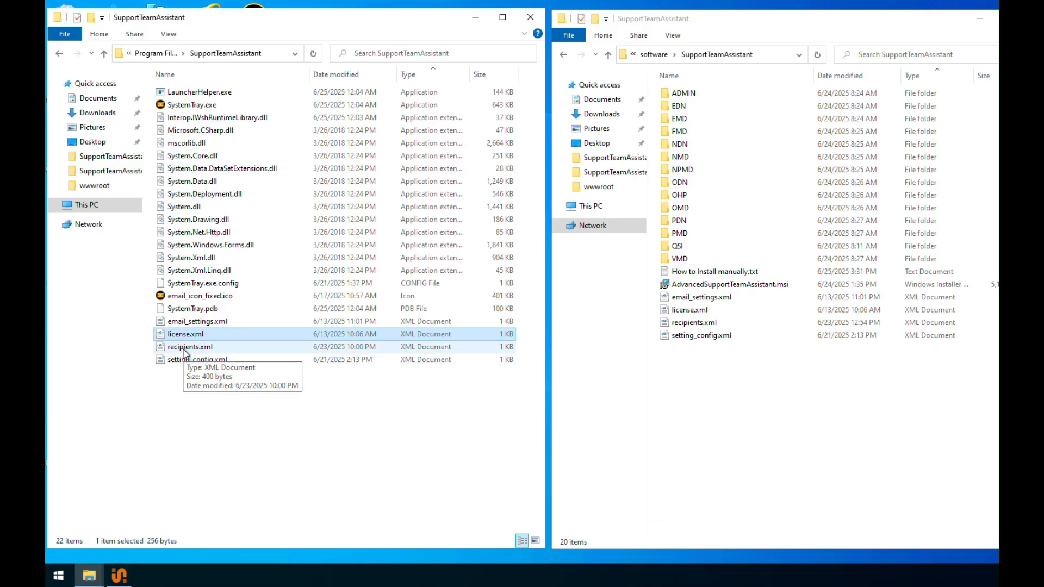
click(188, 348)
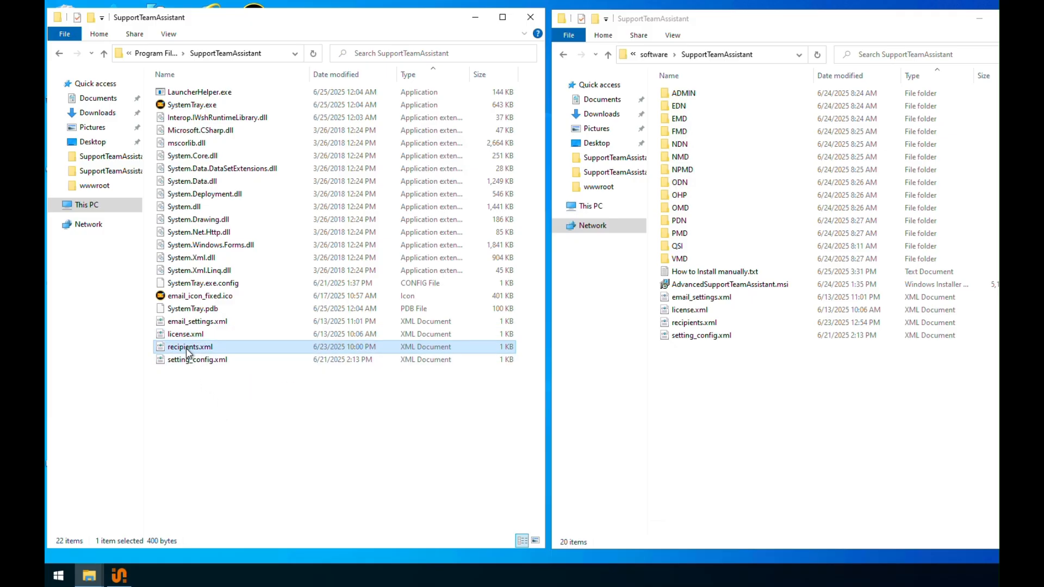
click(199, 359)
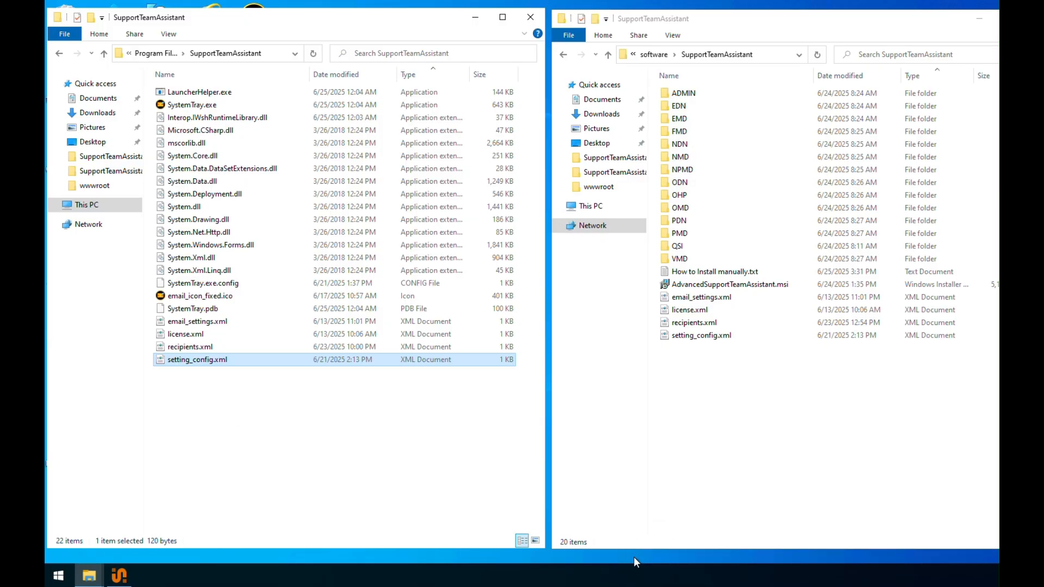
Step: Select the four XML files from email_settings.xml through setting_config.xml in the local SupportTeamAssistant program folder
right_click(673, 578)
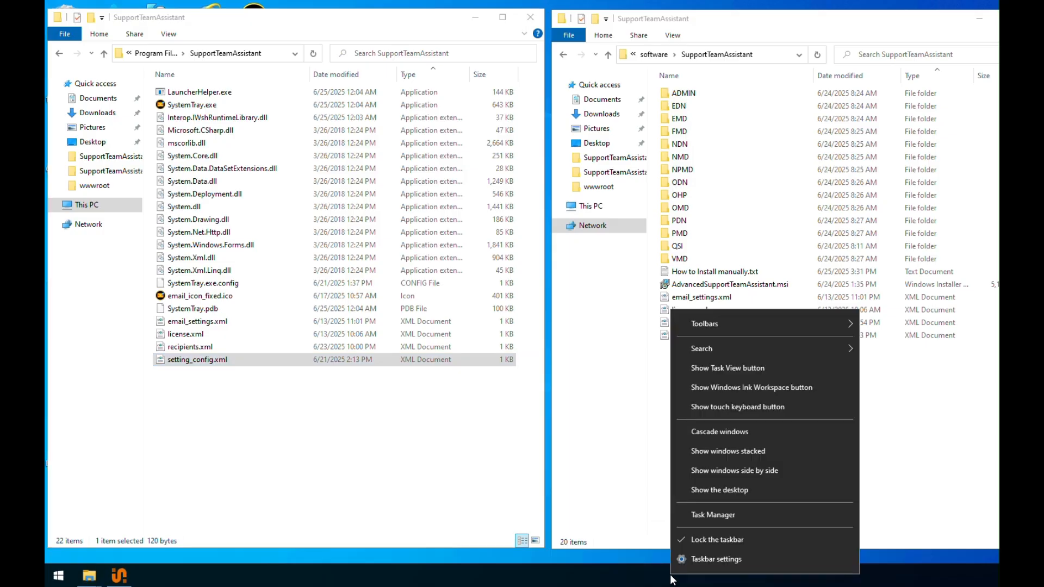
click(251, 408)
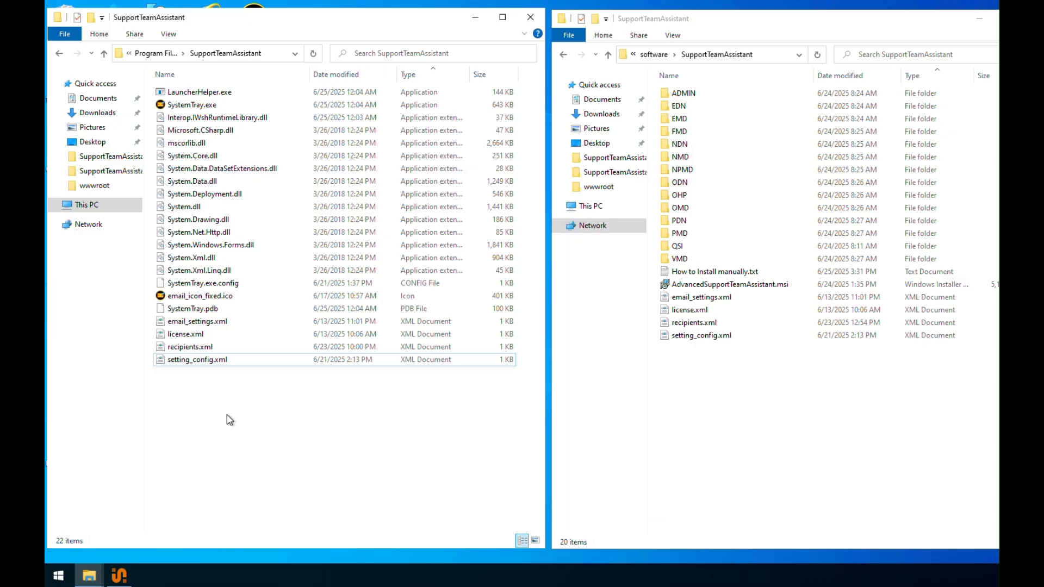
click(196, 361)
click(194, 321)
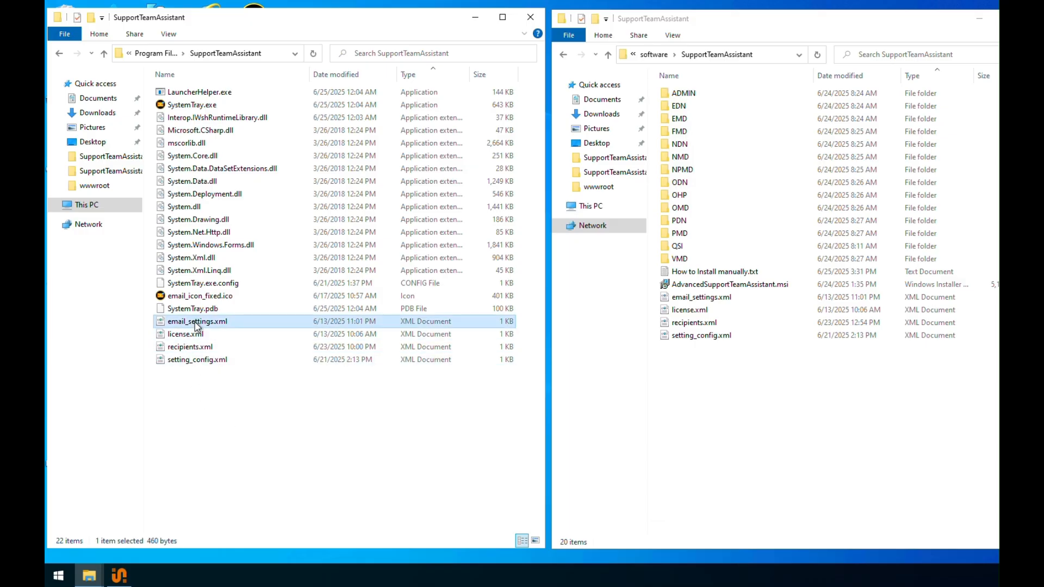
shift+click(197, 362)
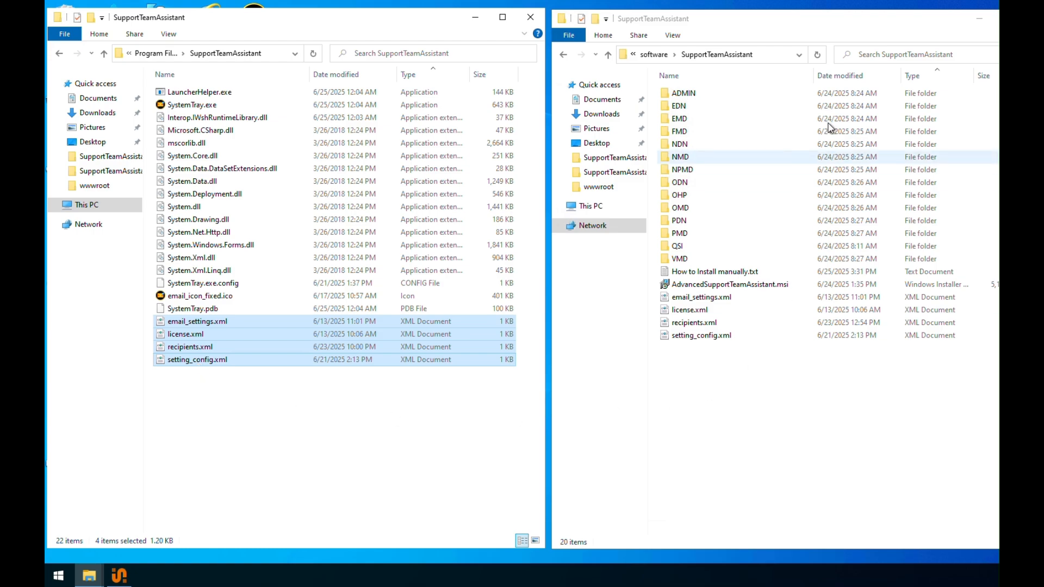
Step: Check the full network path of the shared SupportTeamAssistant folder and open its email_settings.xml for editing
click(771, 56)
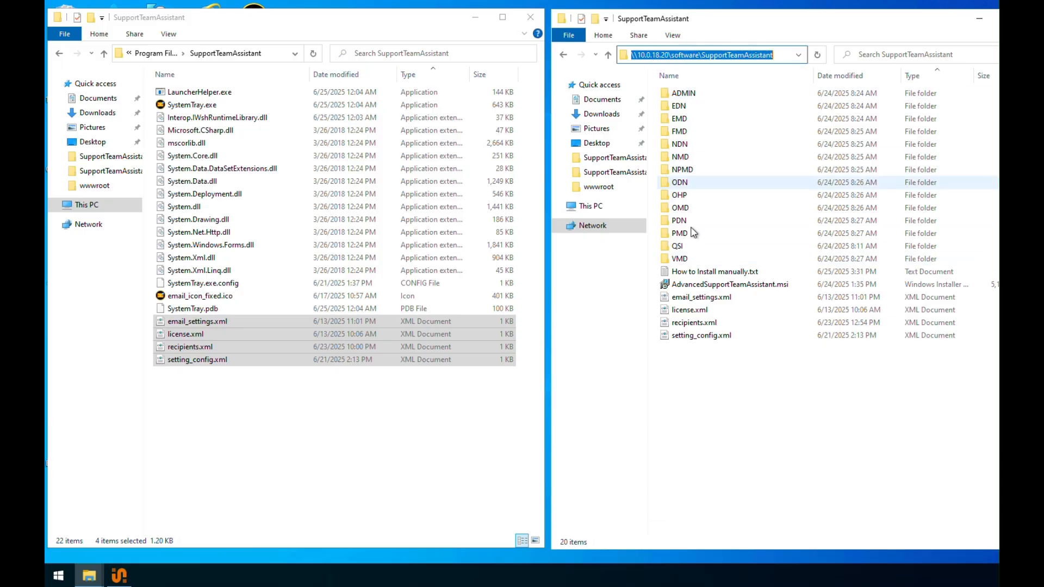
click(712, 415)
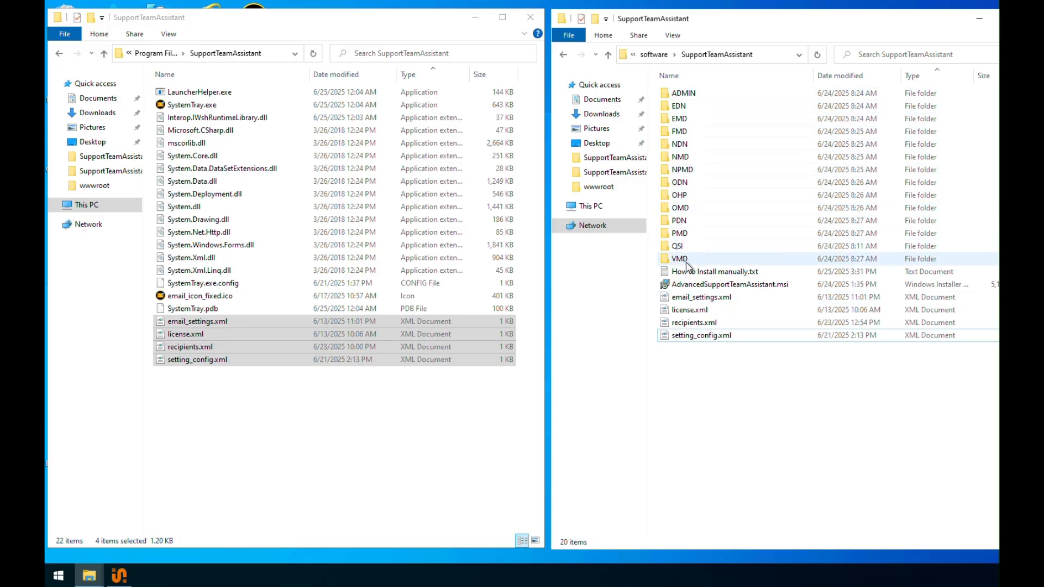
click(688, 302)
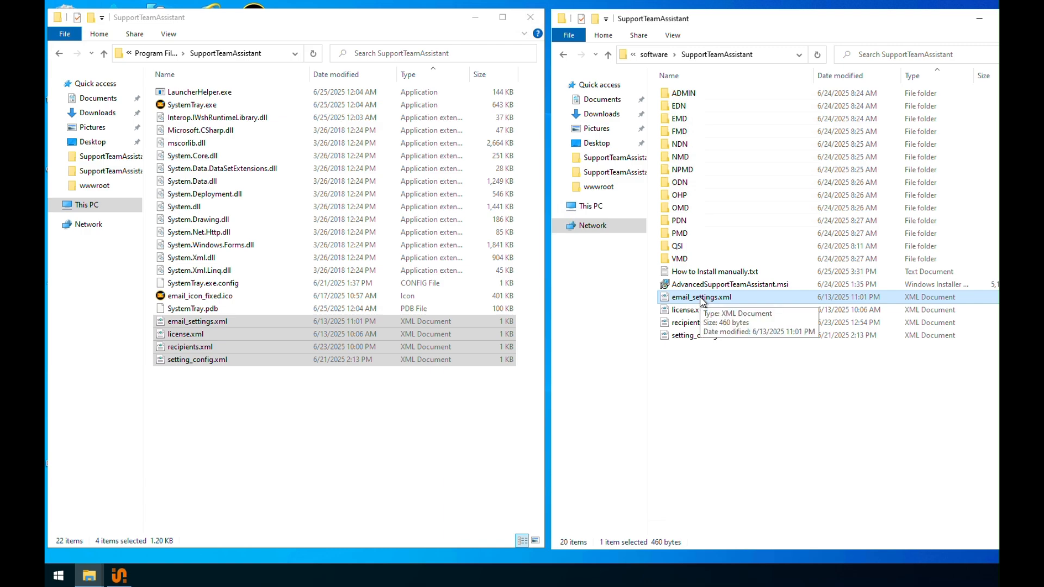
right_click(702, 299)
click(721, 316)
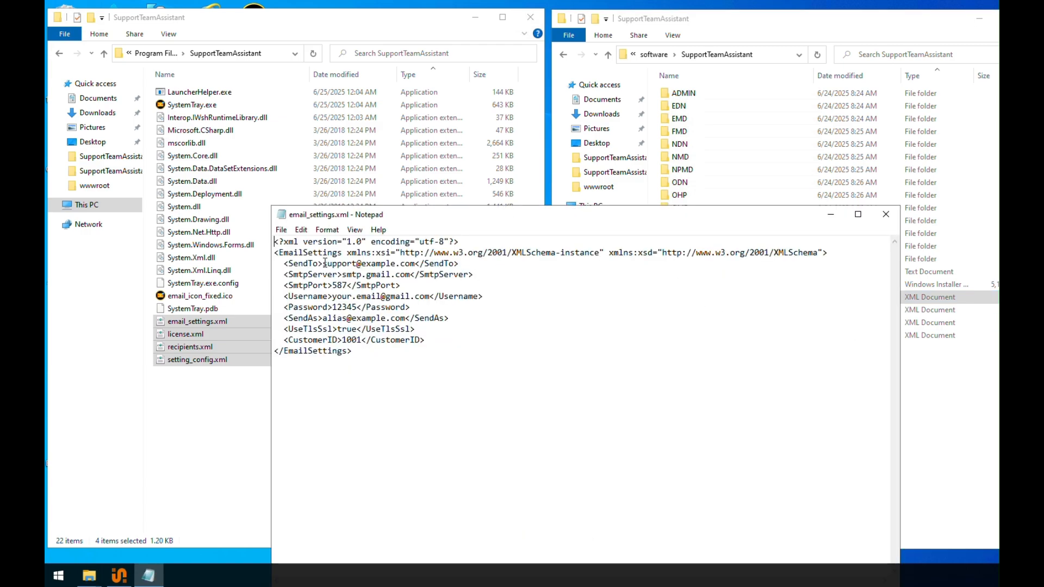
Step: Review the SendTo, SMTP server, port, username and customer ID entries in email_settings.xml, and close the file without changes
drag(325, 263, 411, 265)
drag(345, 274, 414, 276)
drag(337, 288, 406, 297)
click(352, 340)
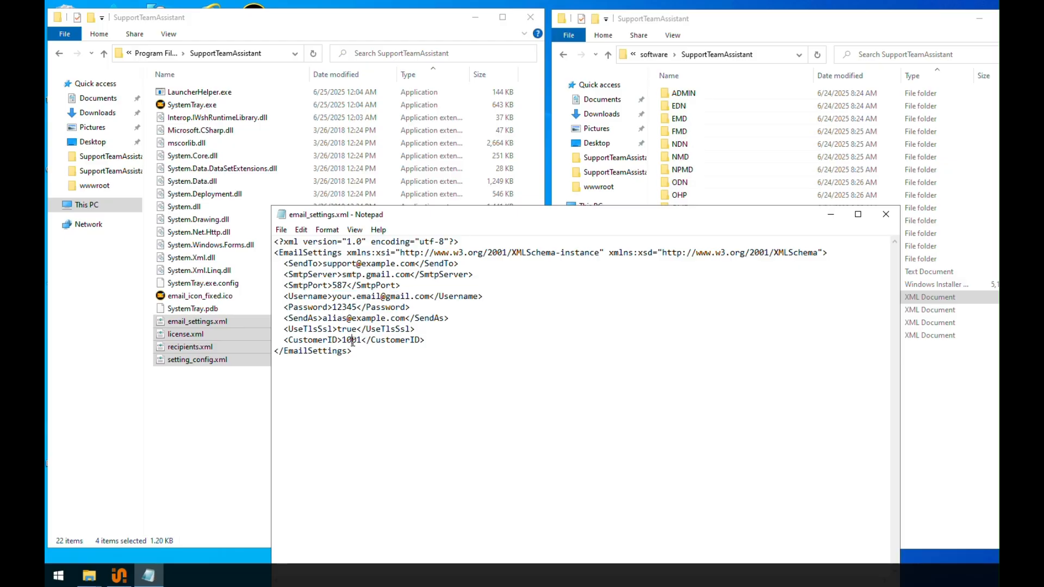
drag(342, 341, 362, 339)
click(885, 214)
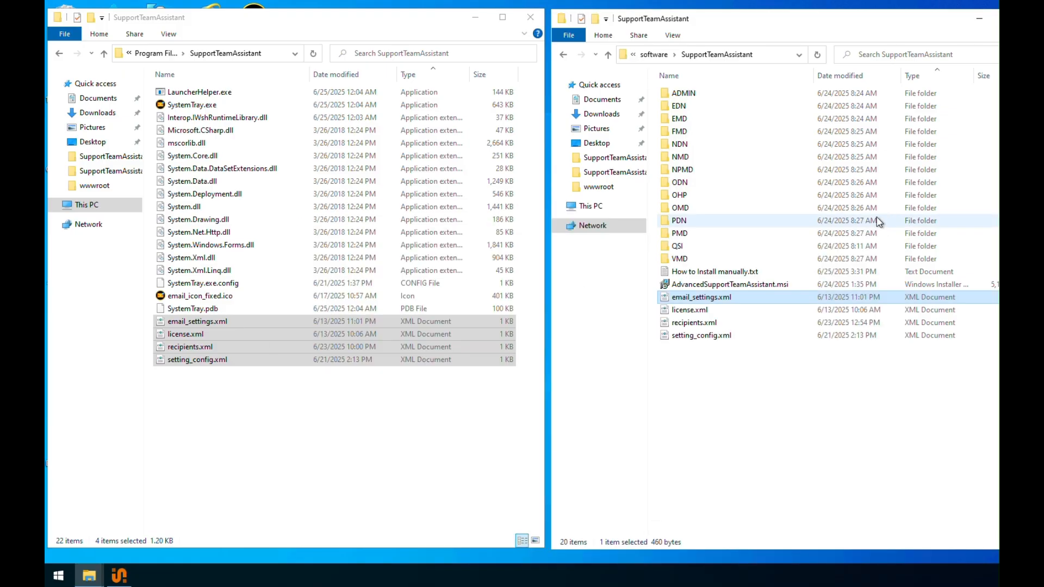
Step: Open the shared recipients.xml for editing, review the name and email entries of its support recipients, and close it unchanged
click(696, 323)
right_click(698, 324)
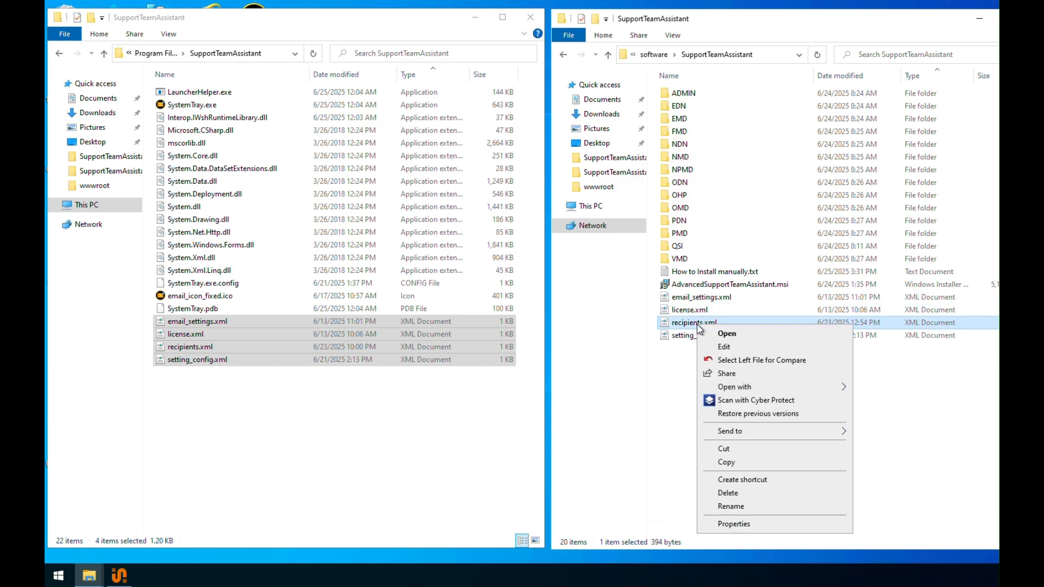
click(729, 348)
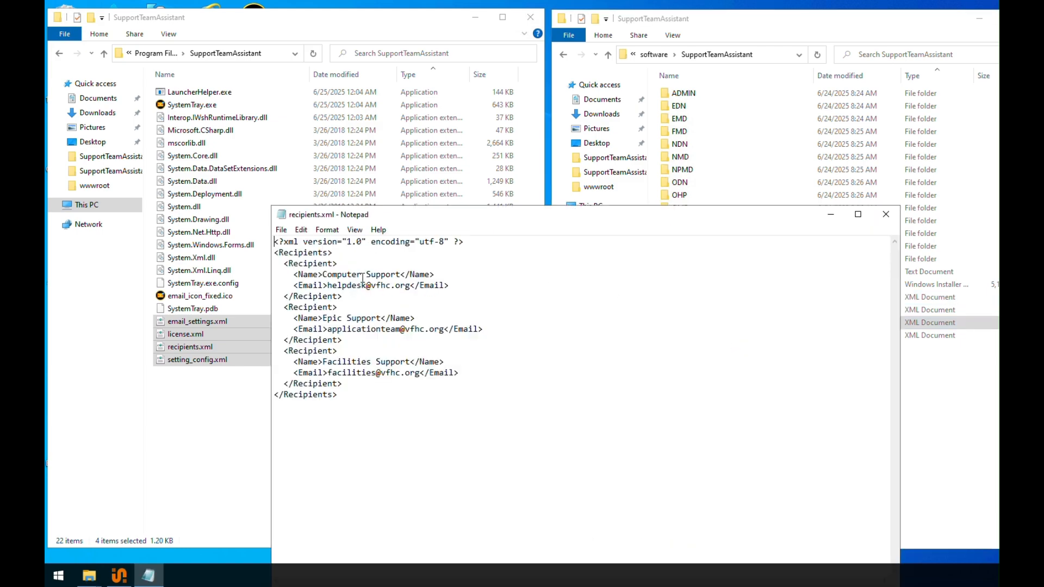
drag(325, 274, 406, 274)
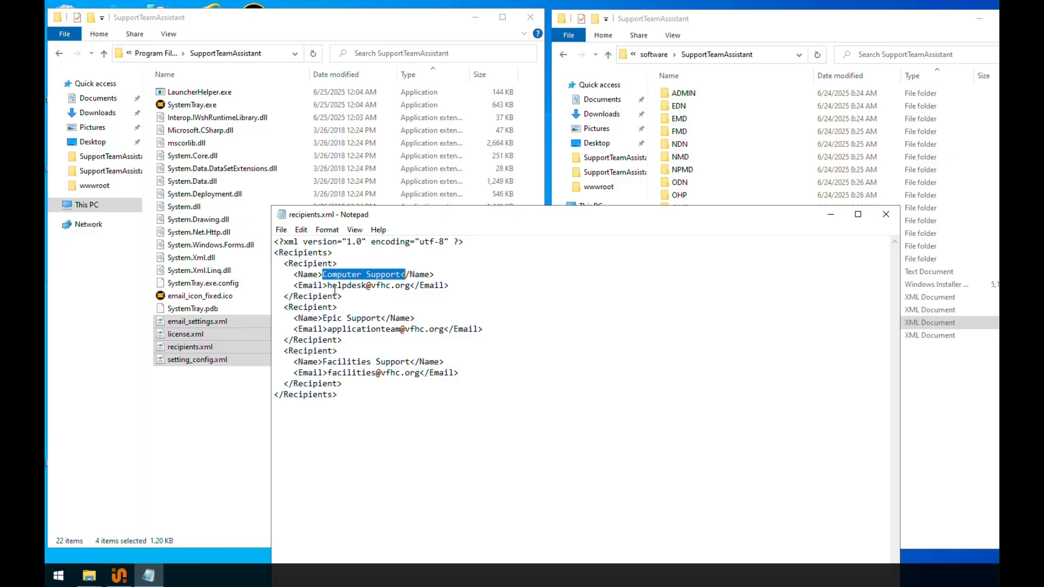
drag(326, 285, 410, 285)
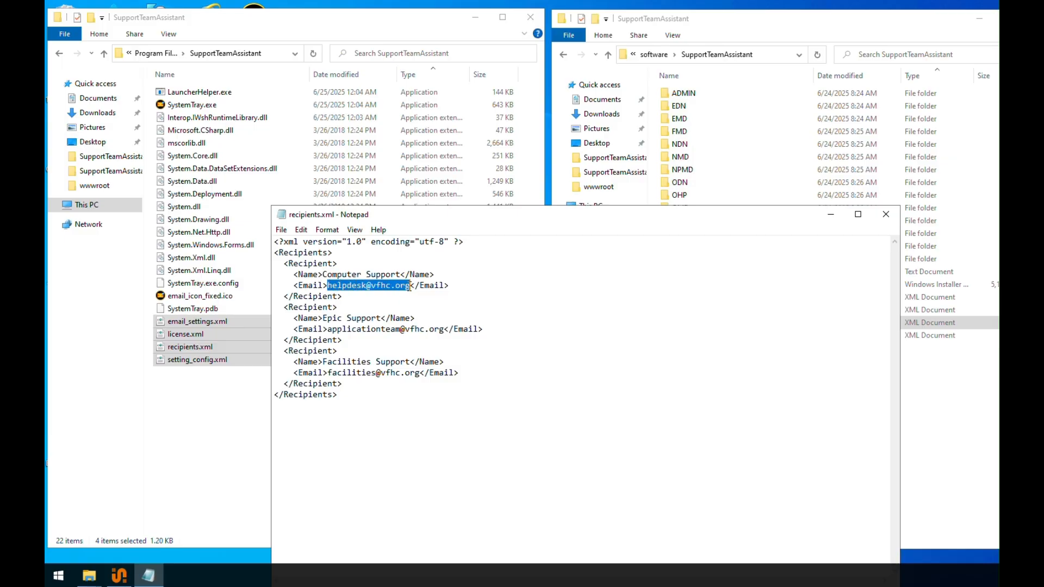
click(366, 271)
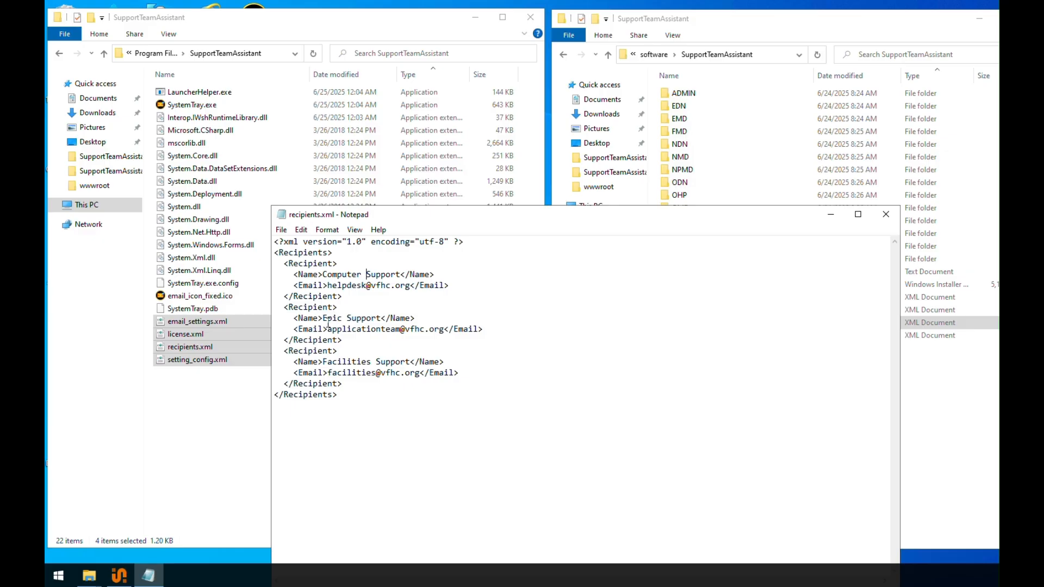
drag(324, 319, 346, 319)
drag(325, 363, 377, 359)
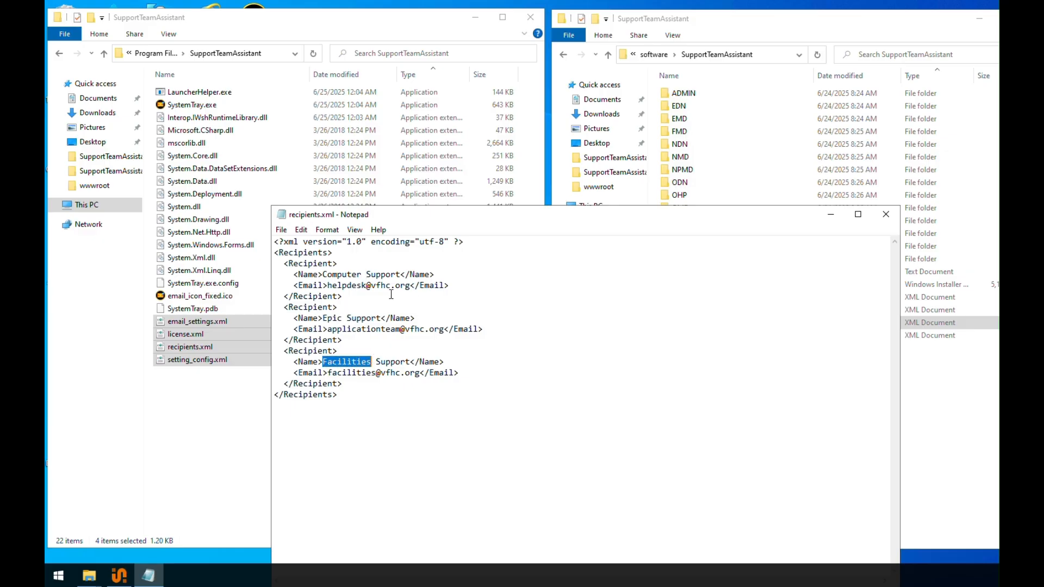
click(886, 214)
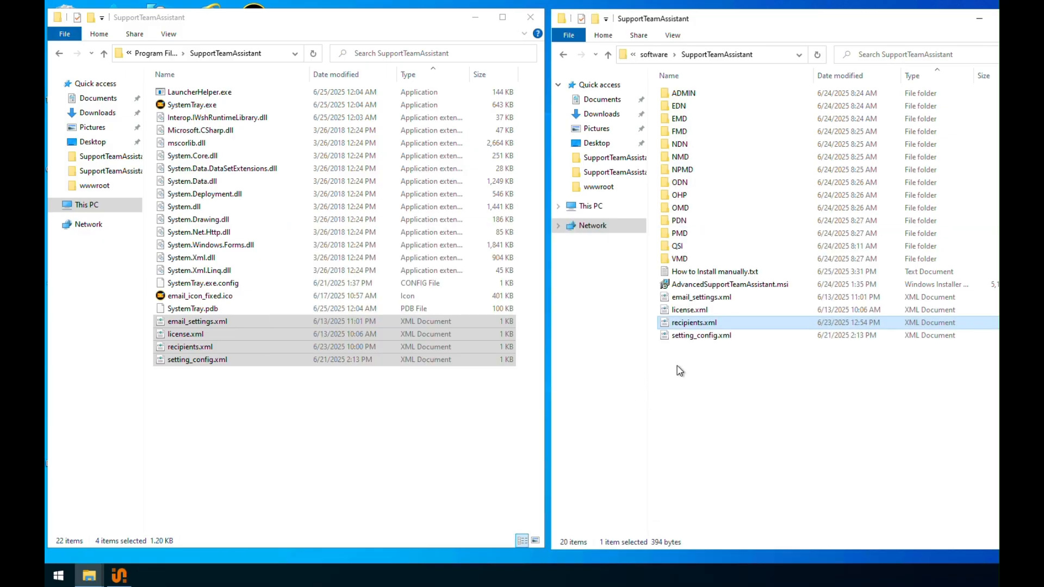
Step: Open the shared setting_config.xml for editing, review its DisableSettings value, and close the file unchanged
right_click(699, 338)
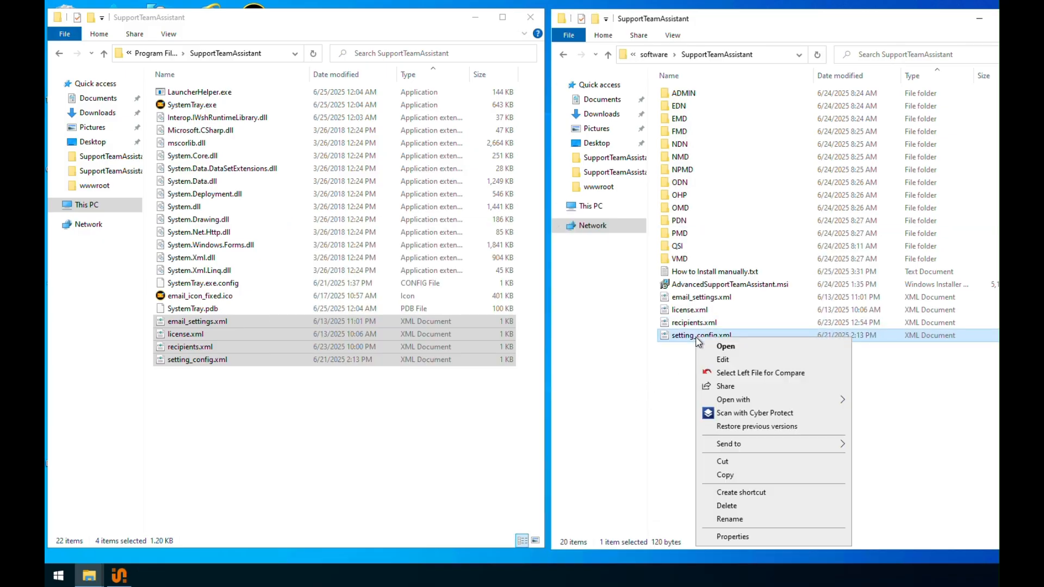
click(723, 361)
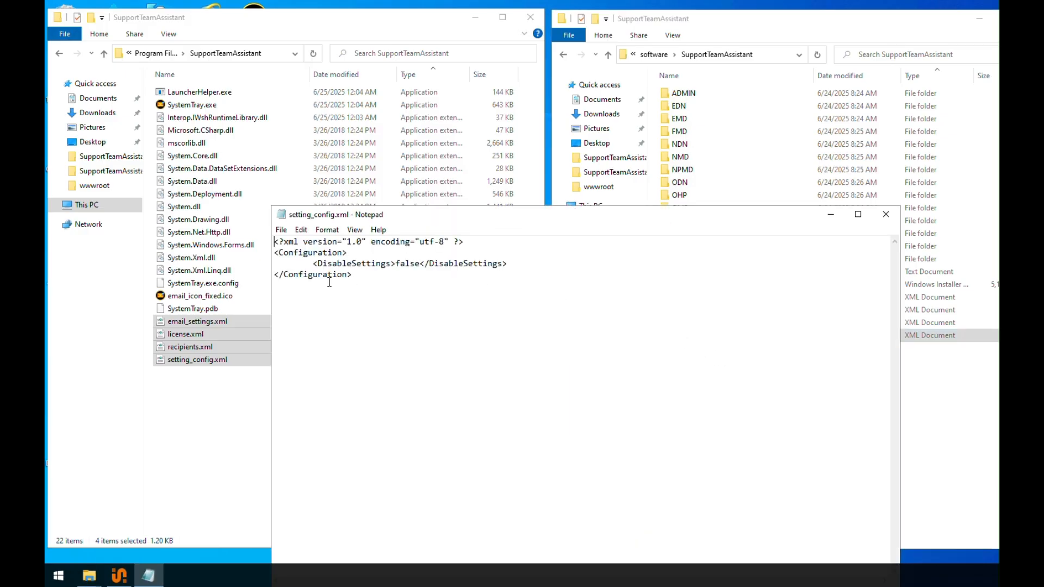
drag(422, 264, 395, 264)
click(886, 214)
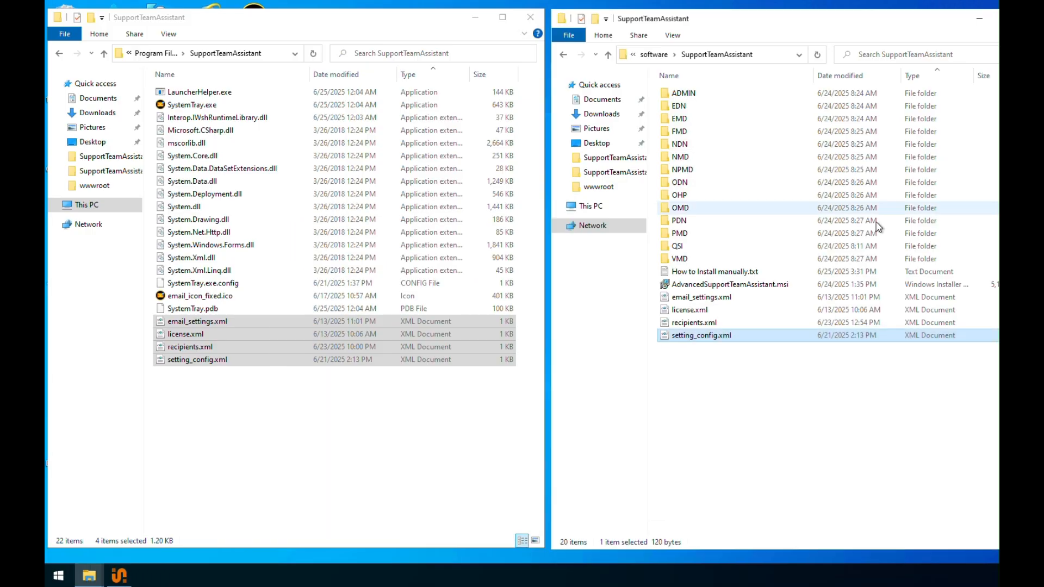
Step: Look over the XML files from email_settings.xml to setting_config.xml in the shared SupportTeamAssistant folder
click(713, 369)
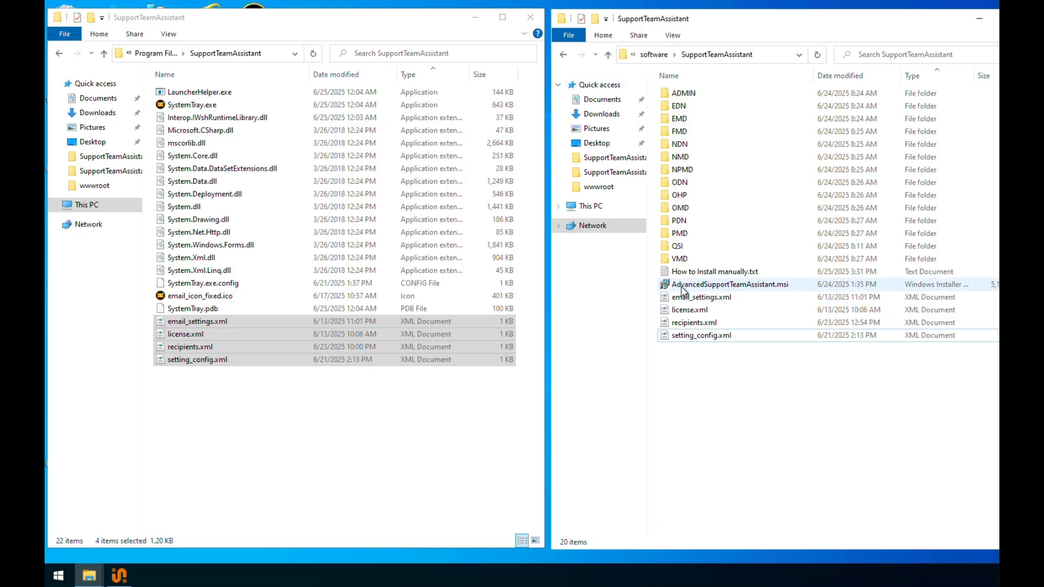
click(702, 299)
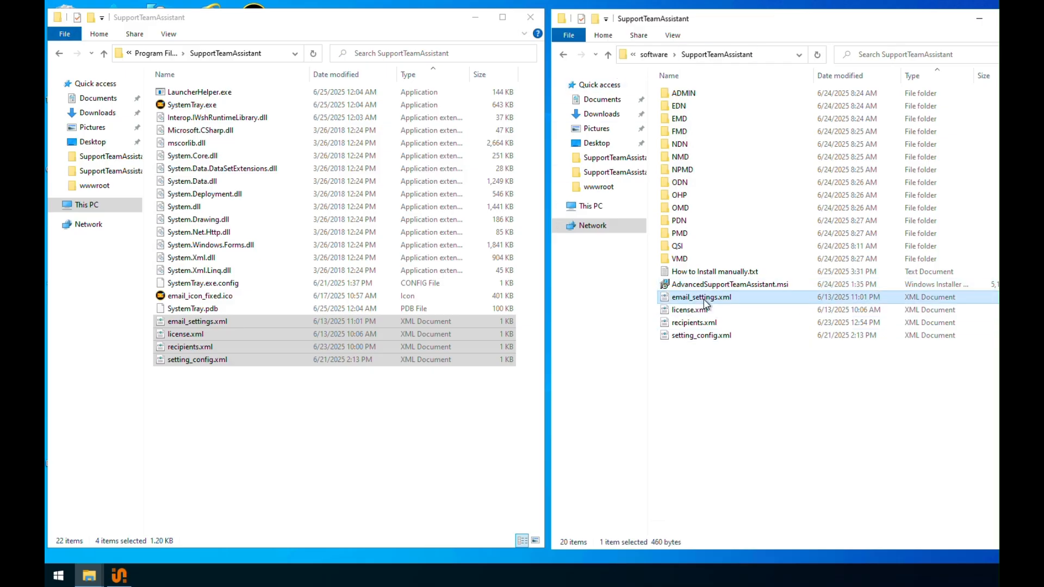
click(701, 337)
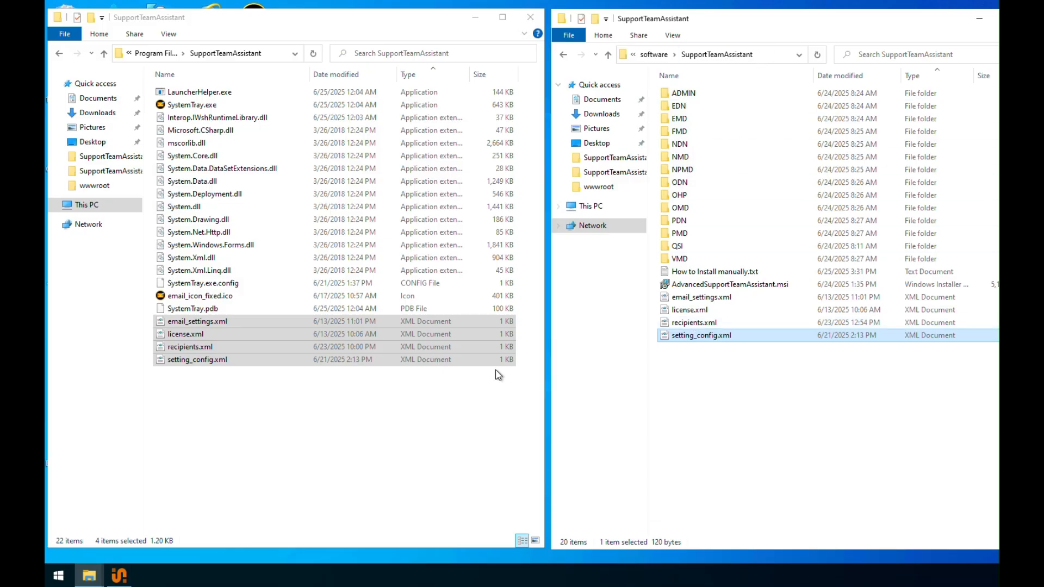
Step: Switch to PDQ Deploy, open the SupportTeamAssistant package for editing, and examine the Install Software step's install file path
click(119, 575)
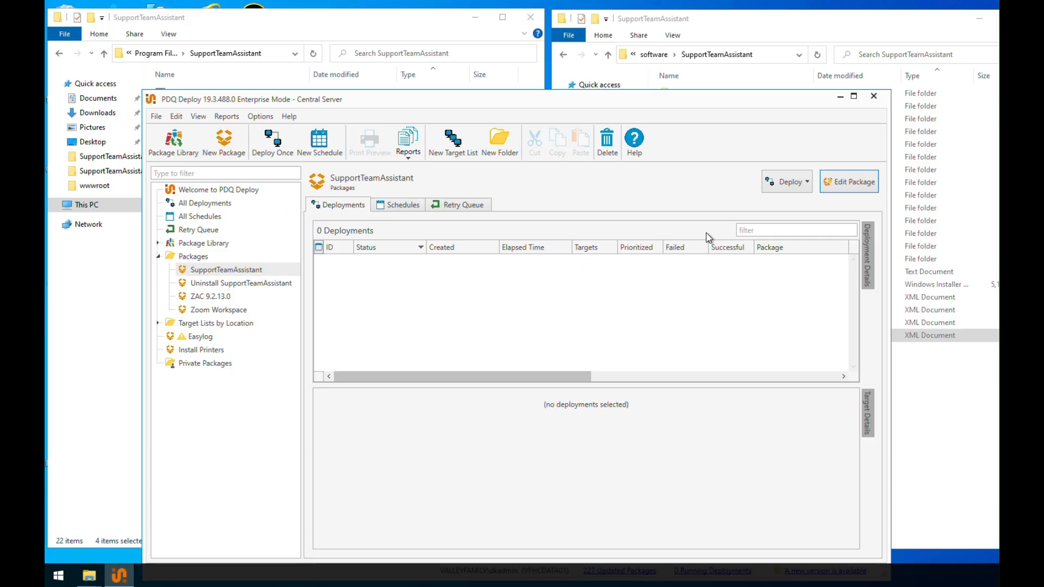
click(864, 184)
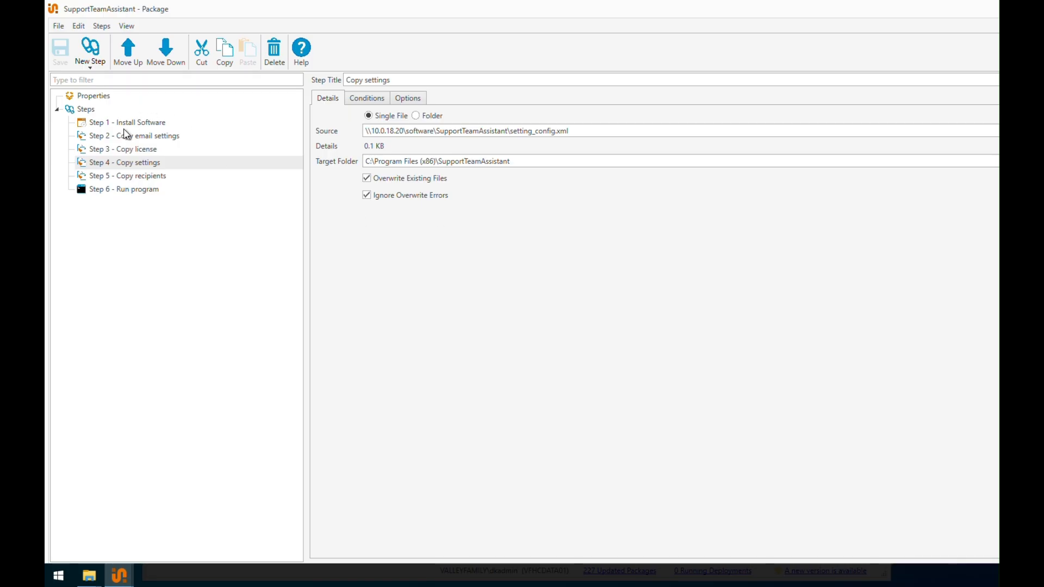
click(126, 136)
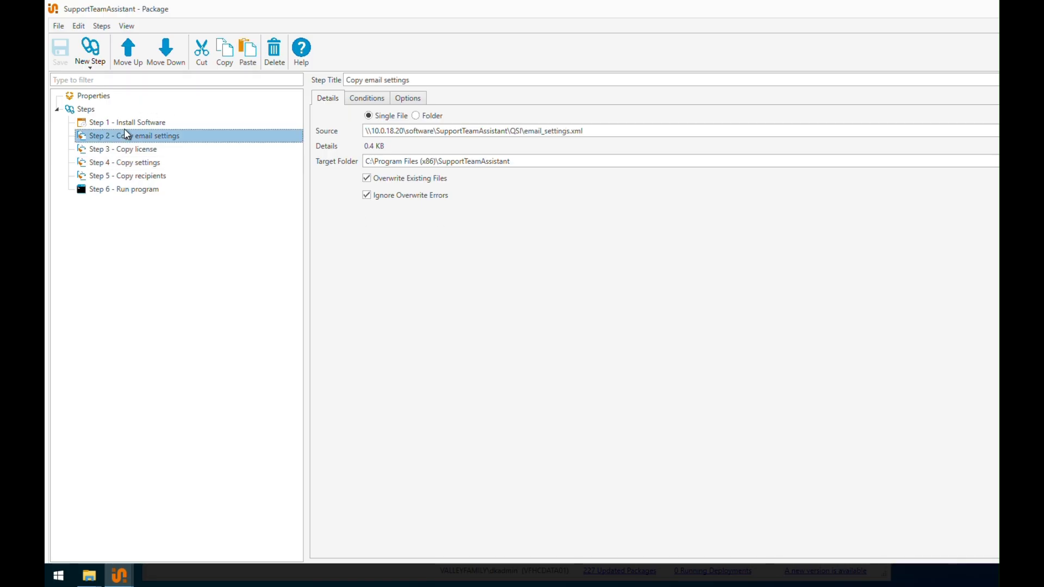
click(126, 123)
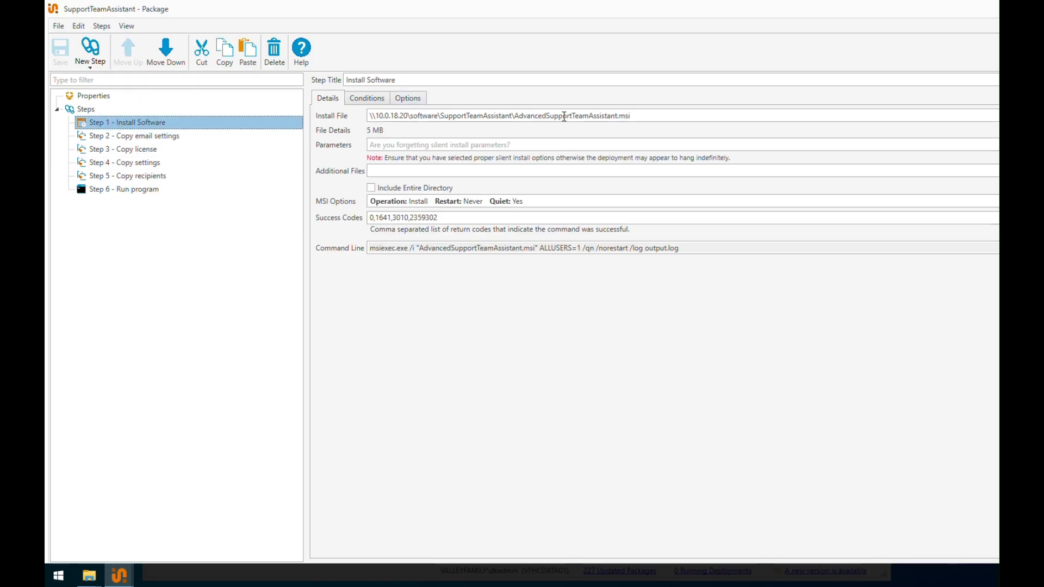
drag(649, 116, 329, 121)
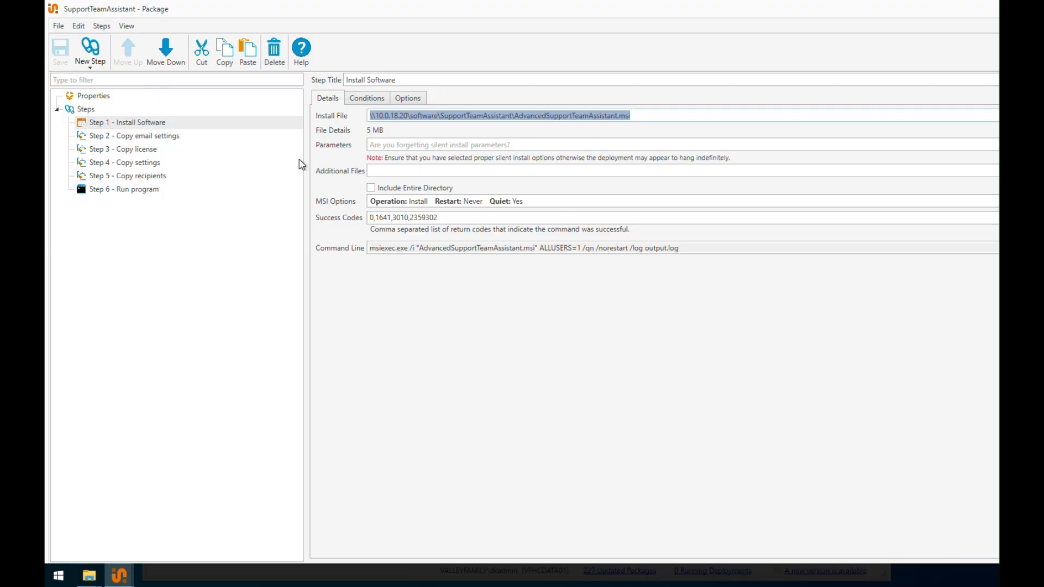
Step: Examine the Copy email settings step's source path to email_settings.xml and its target folder on the client computer
click(147, 139)
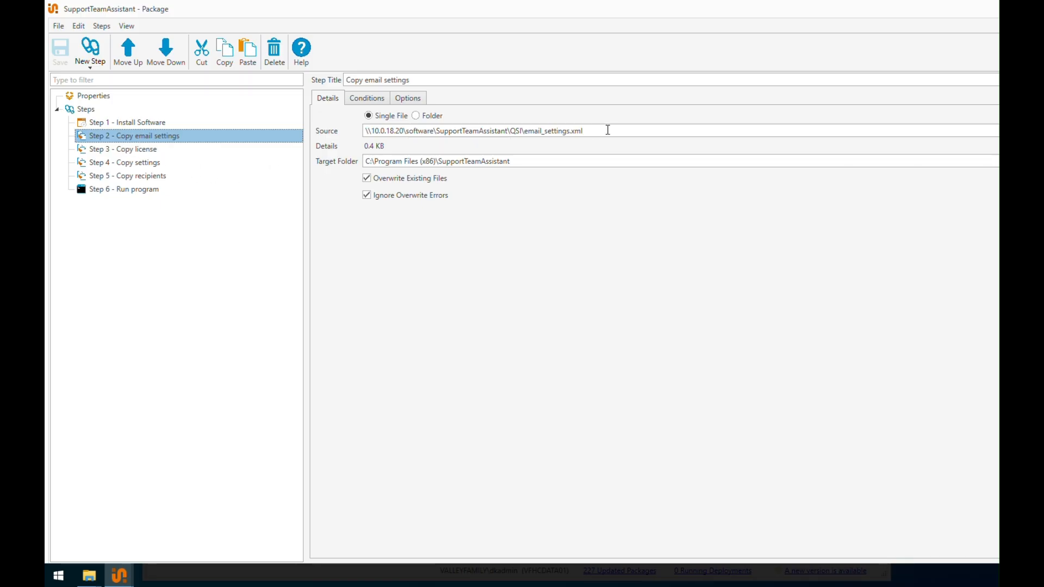
drag(607, 130, 329, 133)
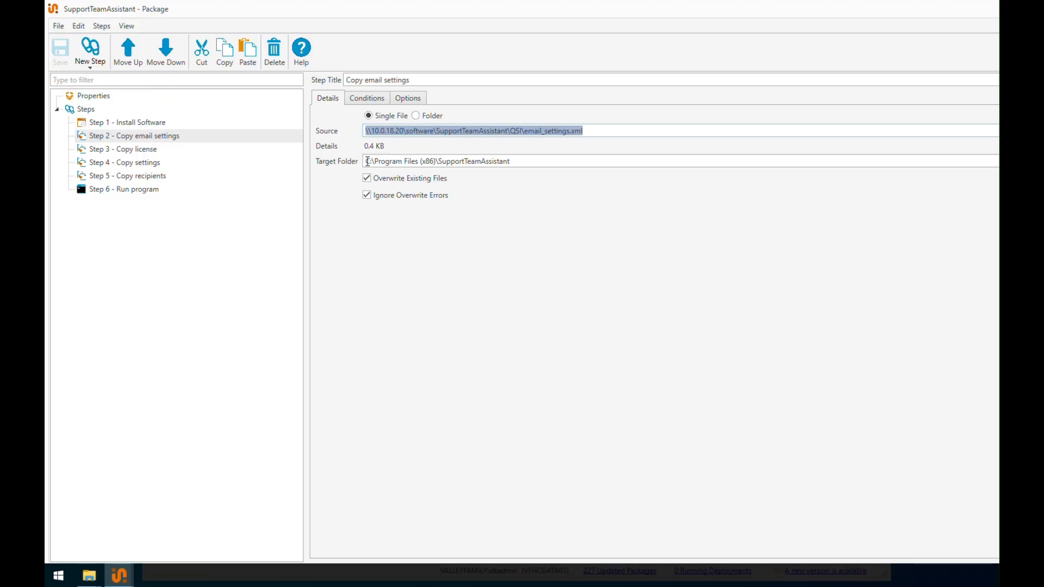
drag(537, 168, 351, 162)
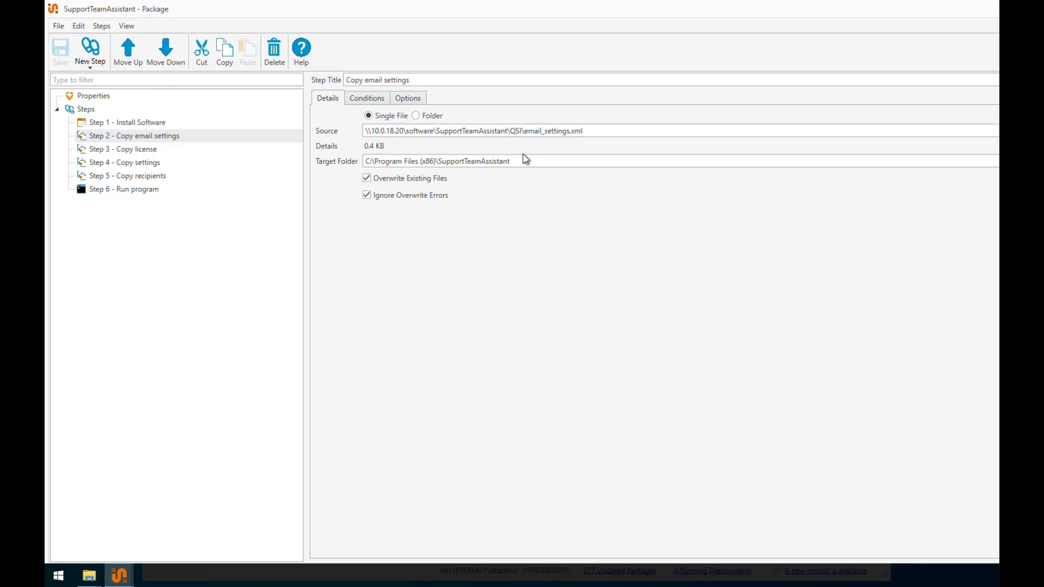
drag(535, 159, 324, 167)
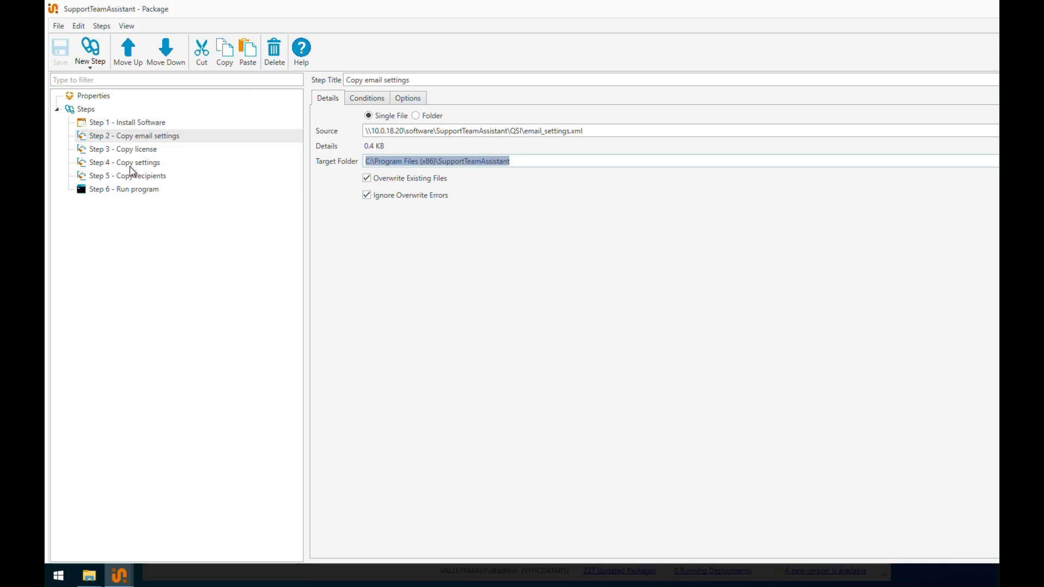
Step: Review the source file paths and target folders of the Copy license, Copy settings and Copy recipients steps
click(147, 153)
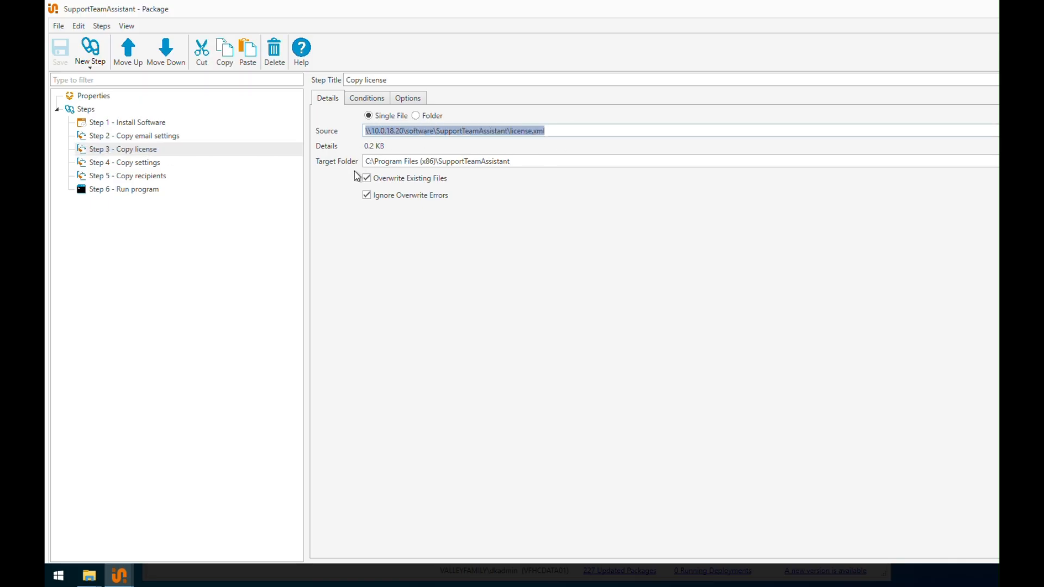
click(510, 230)
click(120, 164)
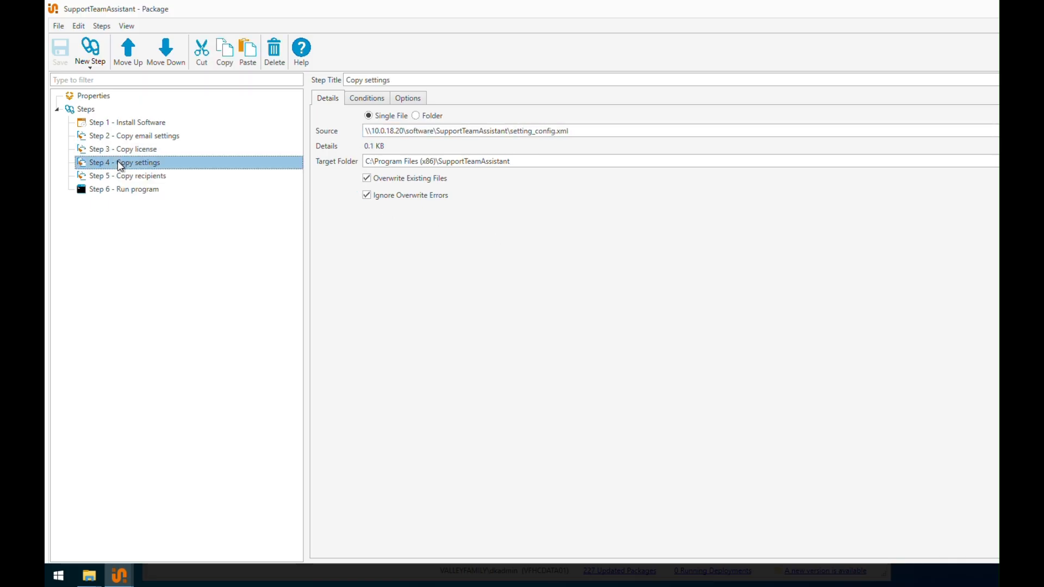
drag(586, 129, 355, 140)
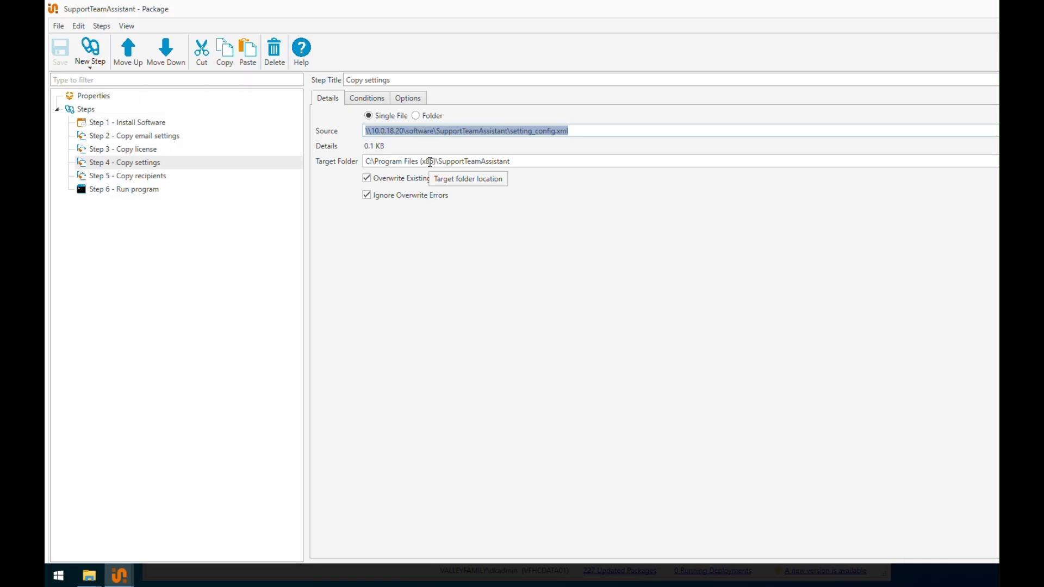
click(145, 179)
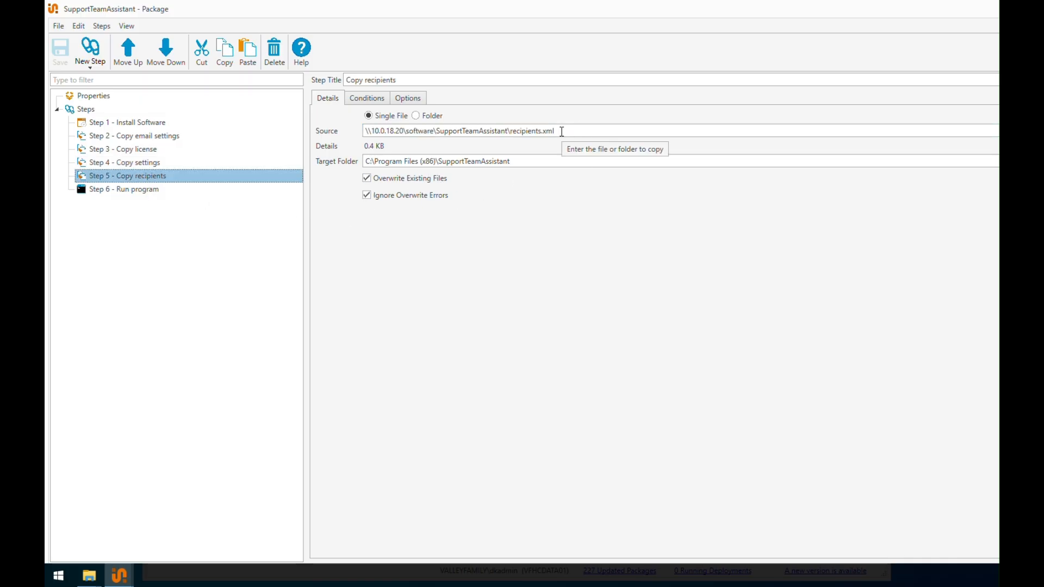
drag(562, 131, 341, 187)
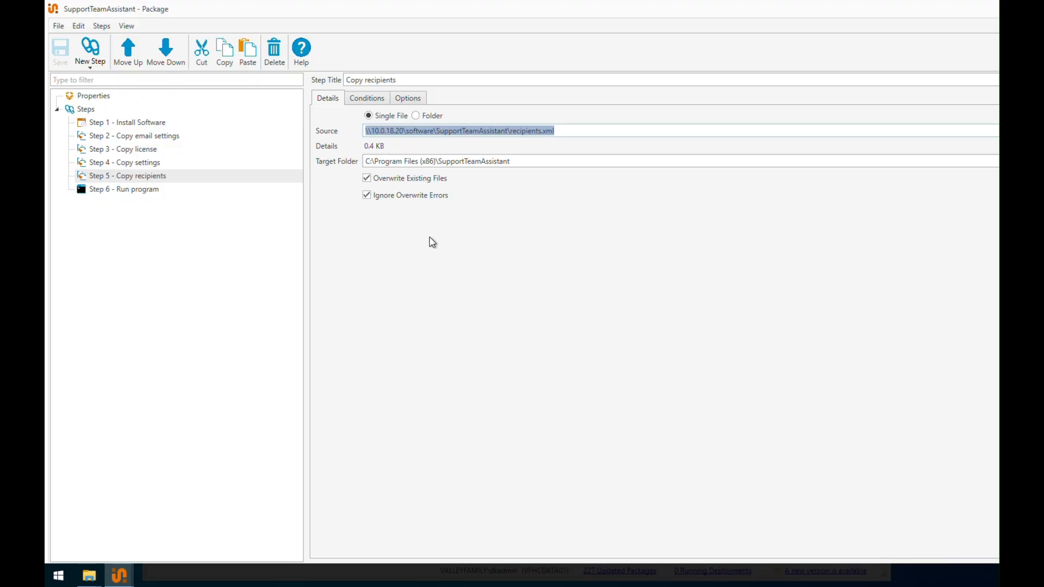
Step: Examine the Run program step's command lines that change to the SupportTeamAssistant folder and start SystemTray.exe, along with its success code
click(153, 193)
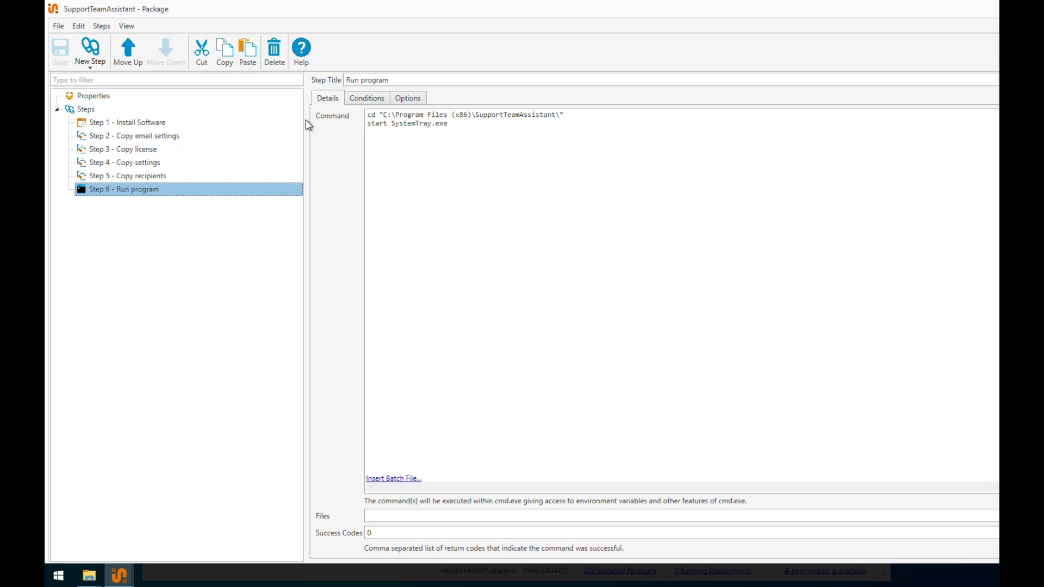
click(471, 136)
key(ctrl+a)
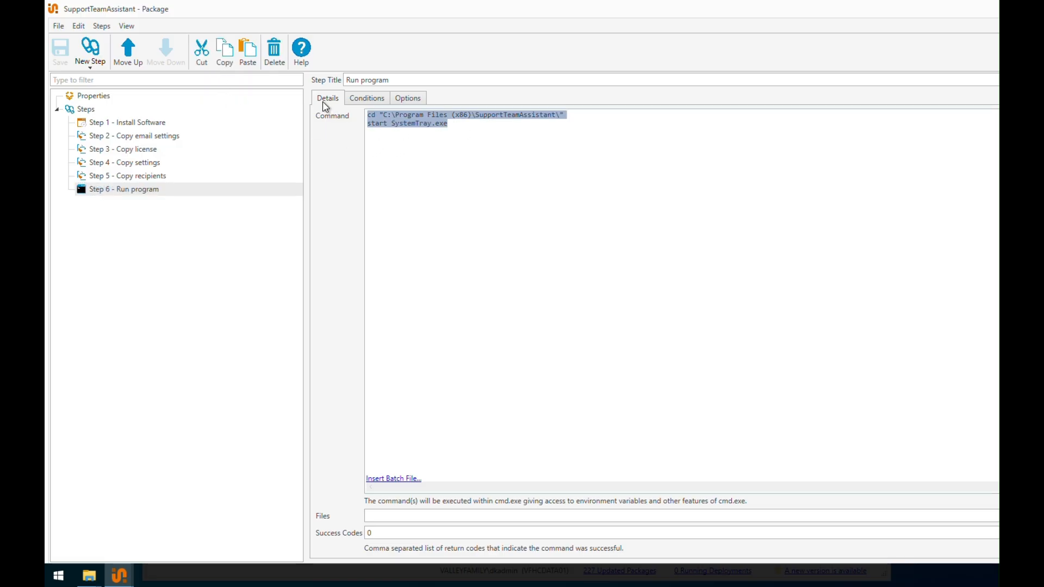
click(445, 211)
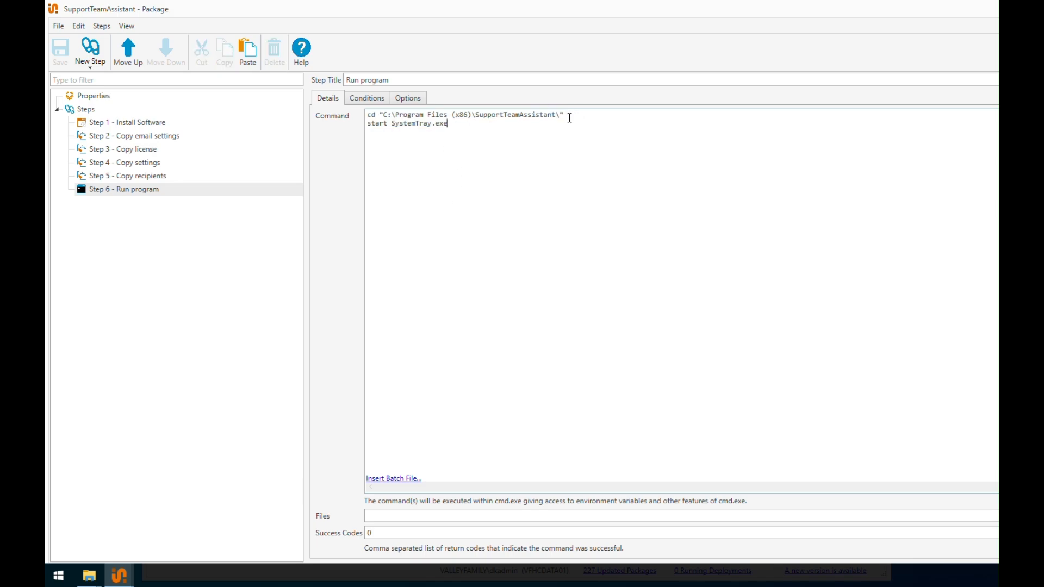
drag(565, 115, 334, 120)
click(449, 178)
drag(468, 129, 343, 115)
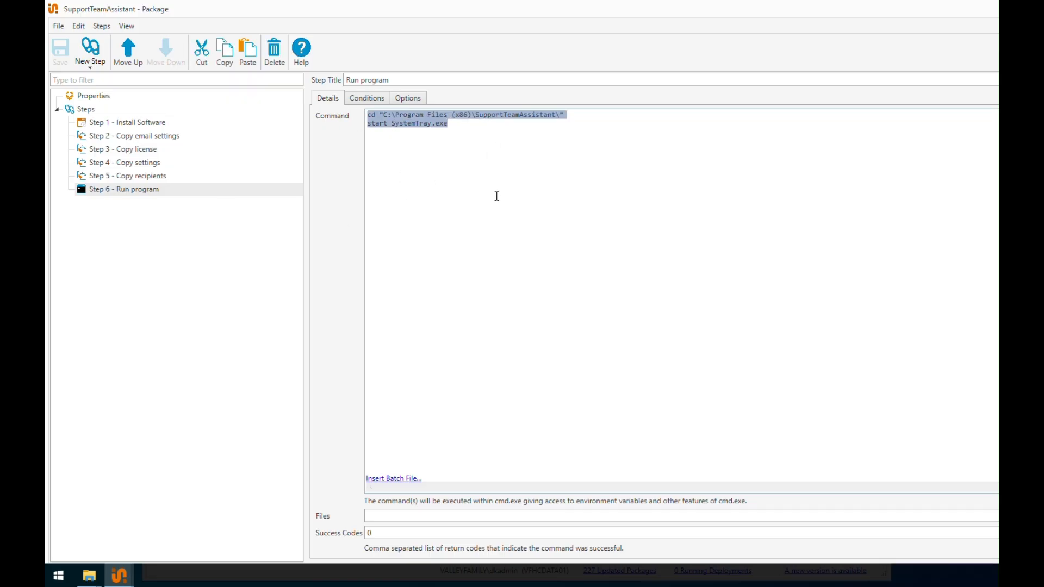
click(381, 532)
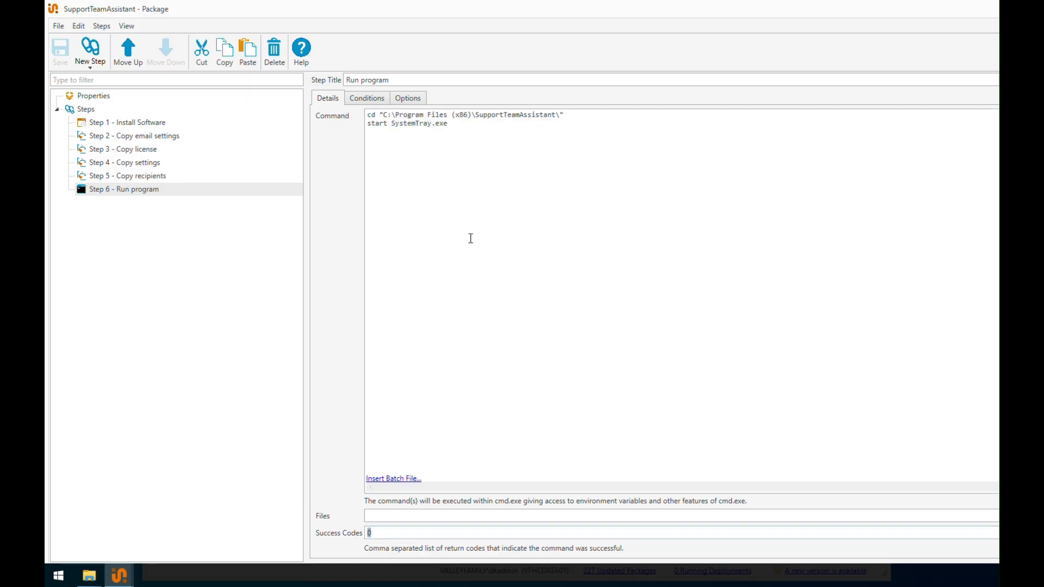
drag(495, 170, 352, 108)
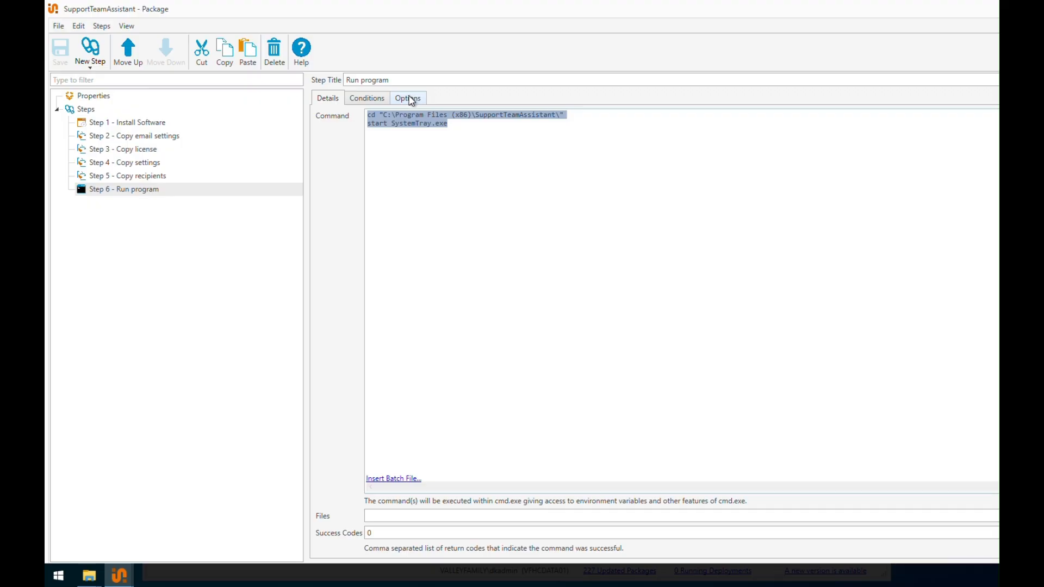
Step: Set the Run program step's Run As option to Logged on User and return to its command details
click(412, 100)
click(422, 135)
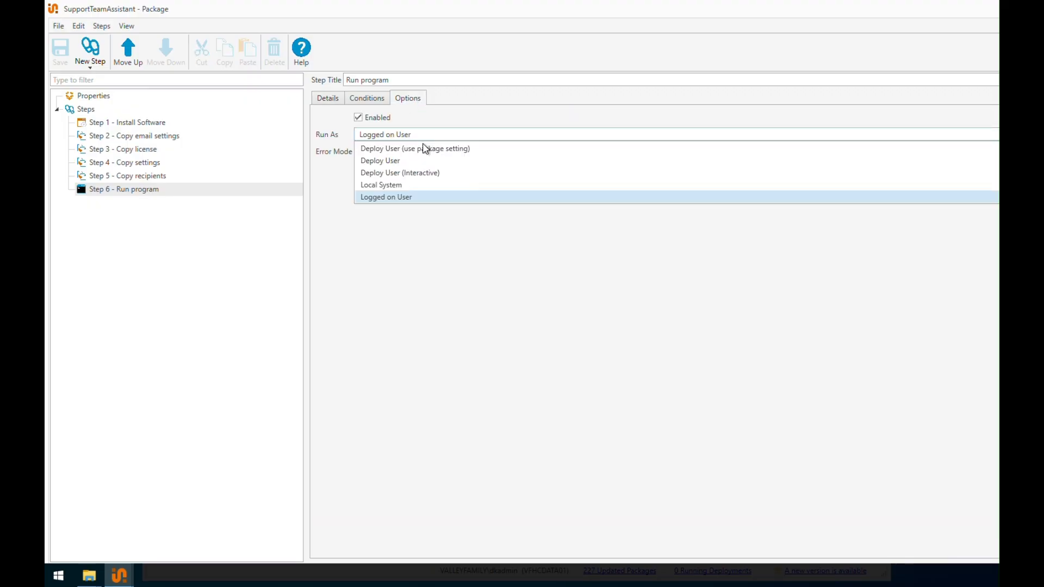
click(407, 198)
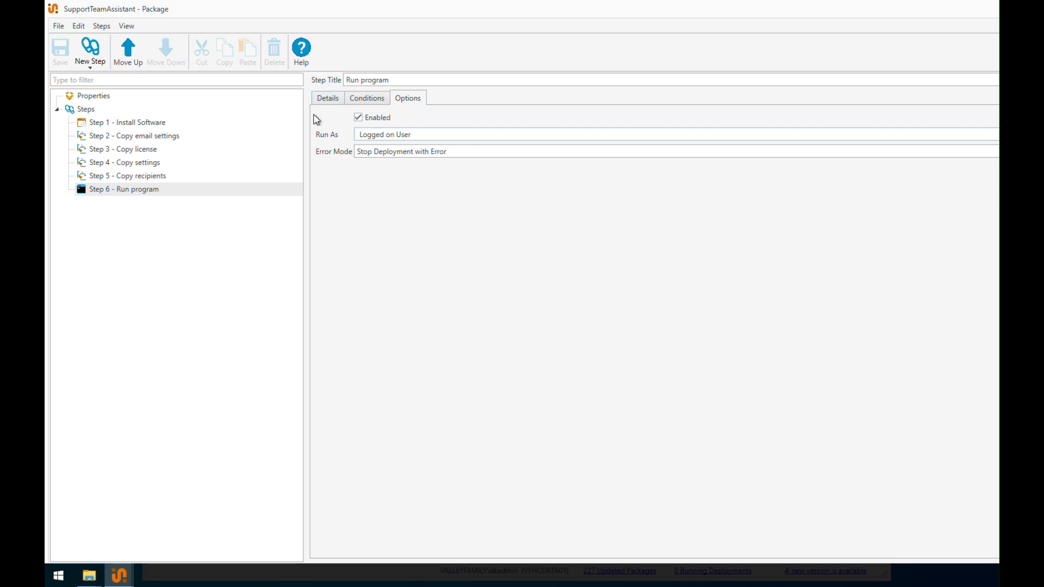
click(335, 102)
click(433, 159)
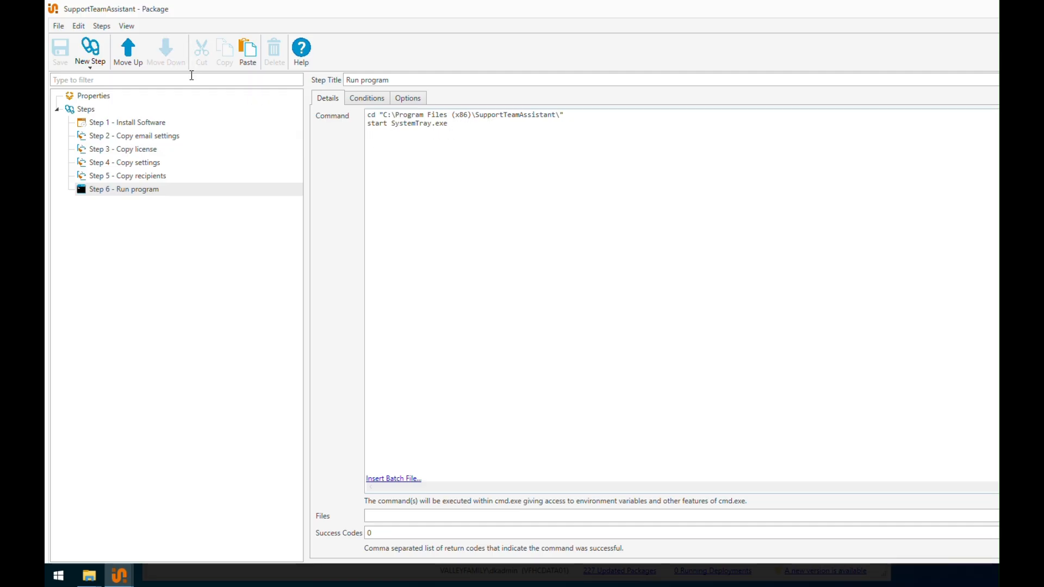
Step: Close the package editor, check the shared SupportTeamAssistant folder in File Explorer, and switch back to PDQ Deploy
click(997, 9)
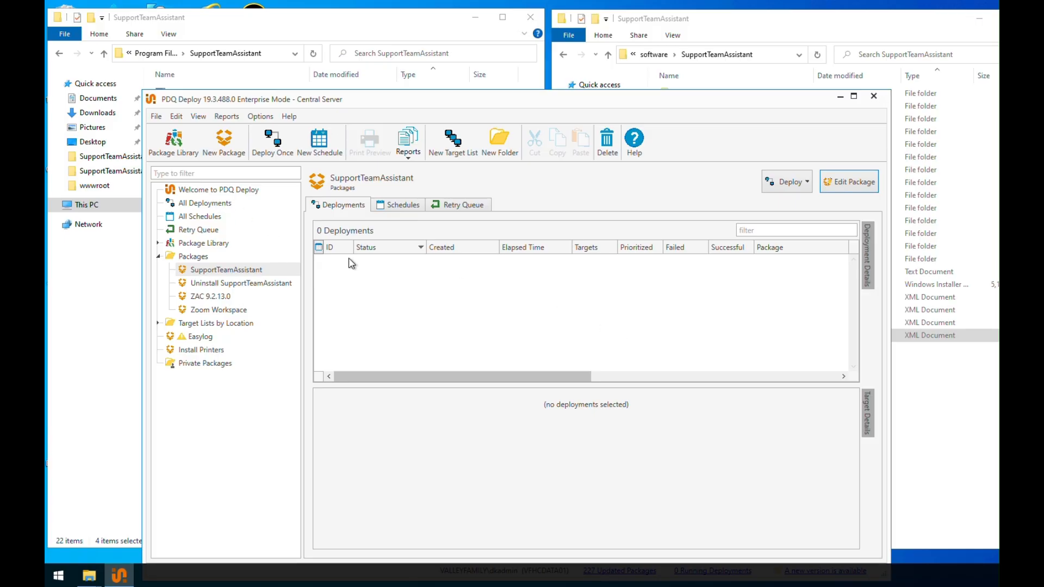
click(896, 393)
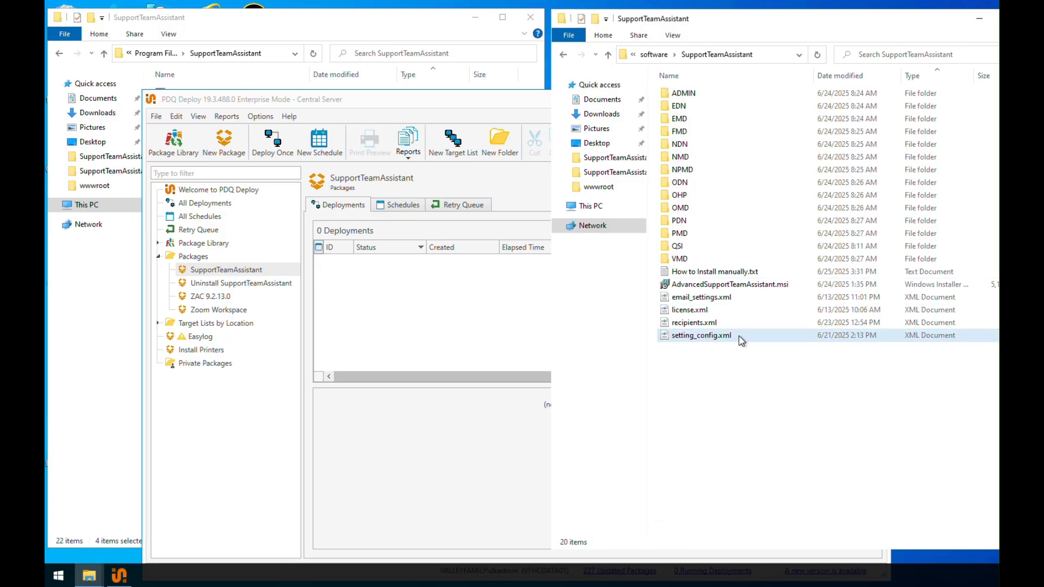
click(436, 436)
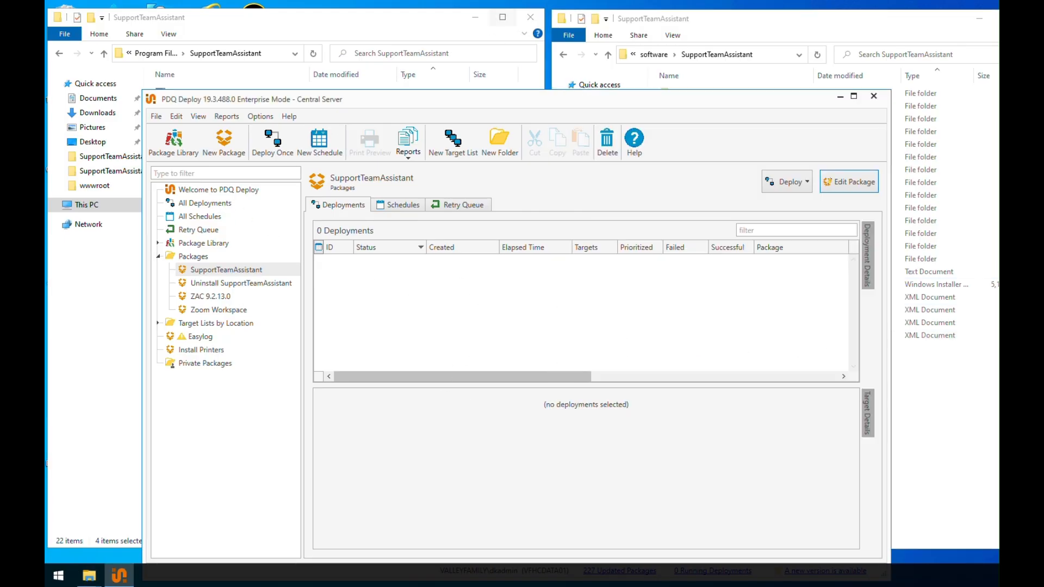